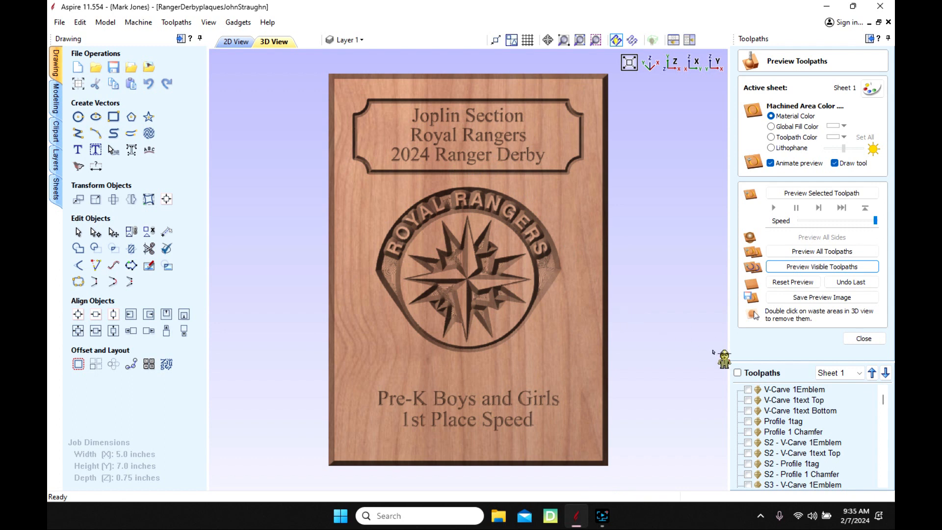
# Show only the V-Carve 1Emblem, 1text Top, 1text Bottom, Profile 1tag and Profile 1 Chamfer toolpaths, and delete all invisible toolpaths
pyautogui.moveTo(792, 403)
pyautogui.click(748, 389)
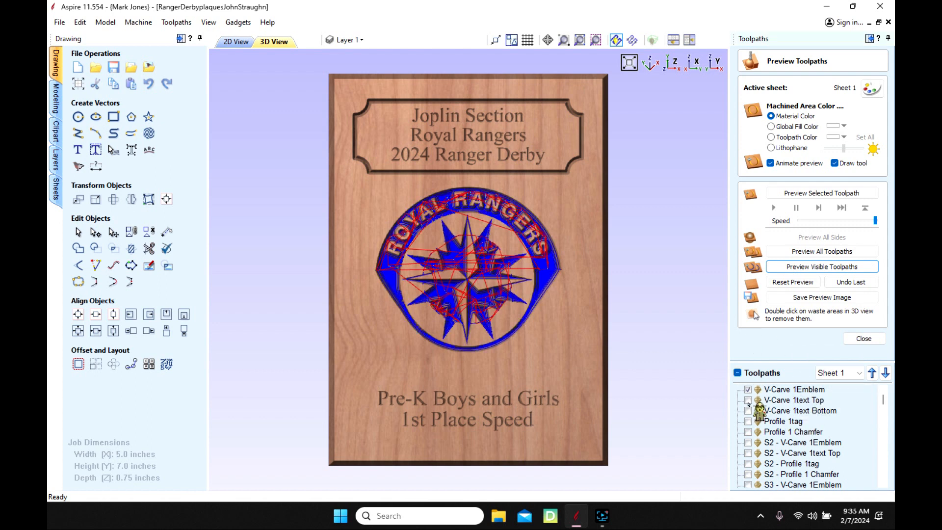
pyautogui.click(747, 400)
pyautogui.click(748, 411)
pyautogui.click(748, 421)
pyautogui.click(748, 432)
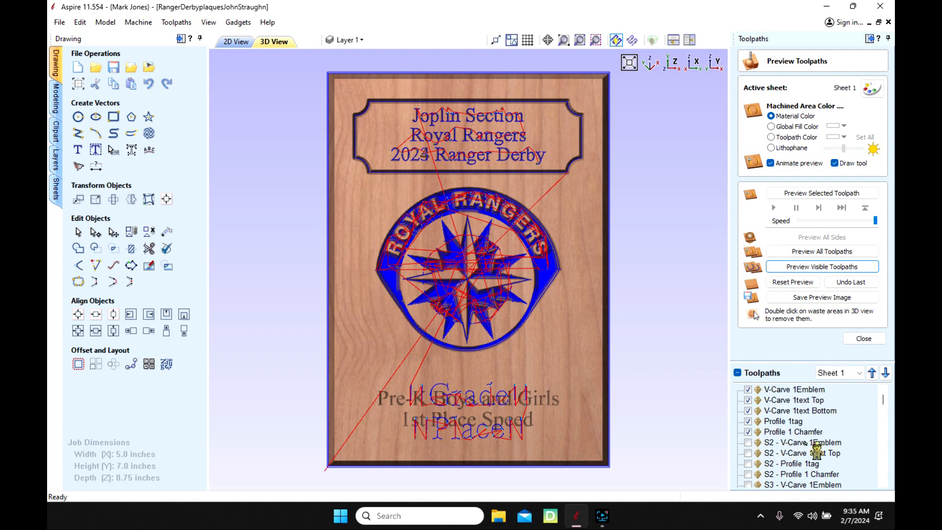
pyautogui.rightClick(848, 401)
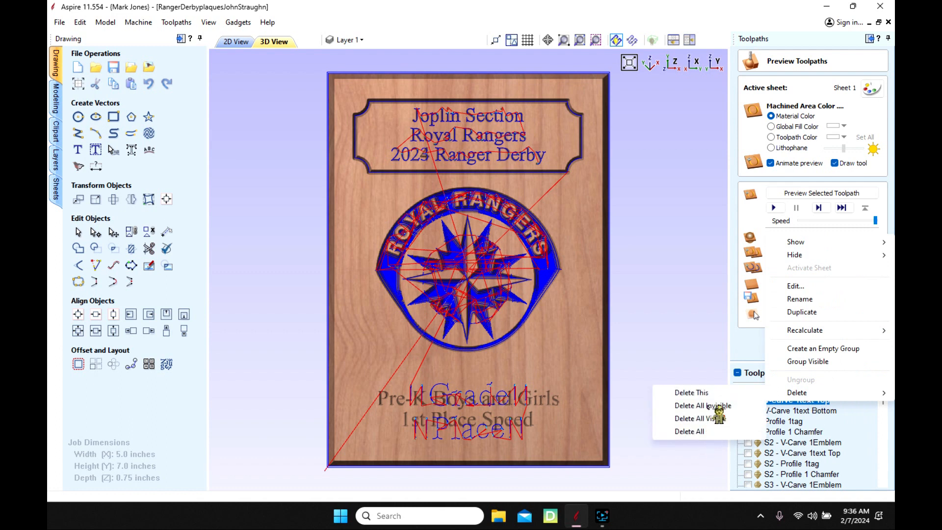
pyautogui.click(708, 406)
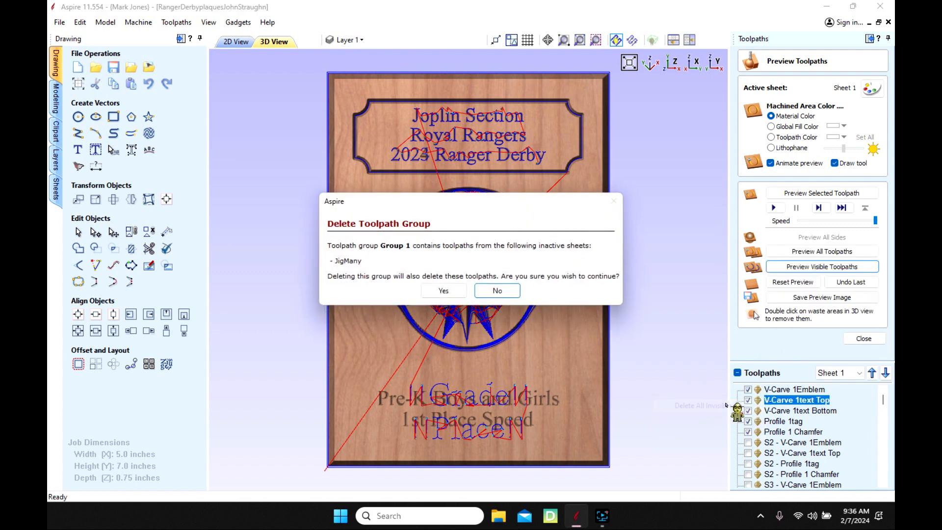
pyautogui.click(443, 291)
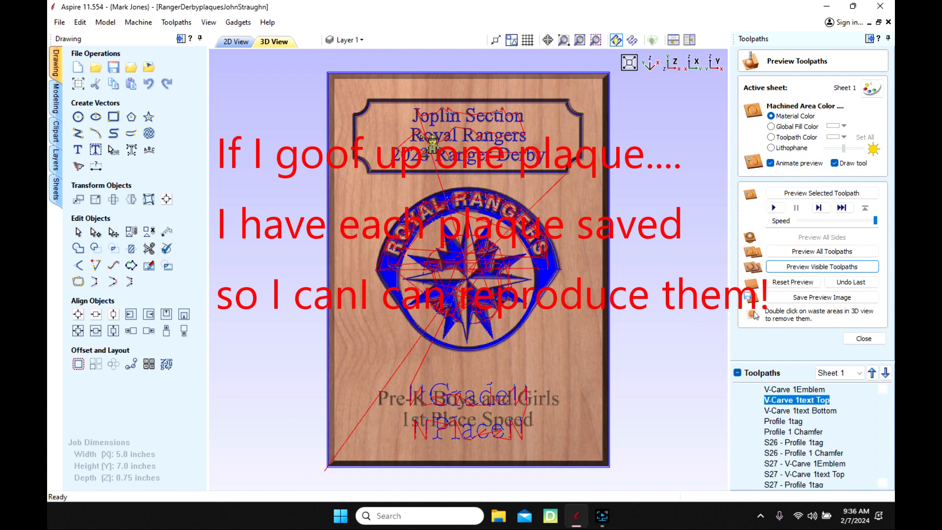
# Compare the plaque vectors on the Sheet 1 and Sheet 2 layers in the 2D view, and hide both layers
pyautogui.click(362, 41)
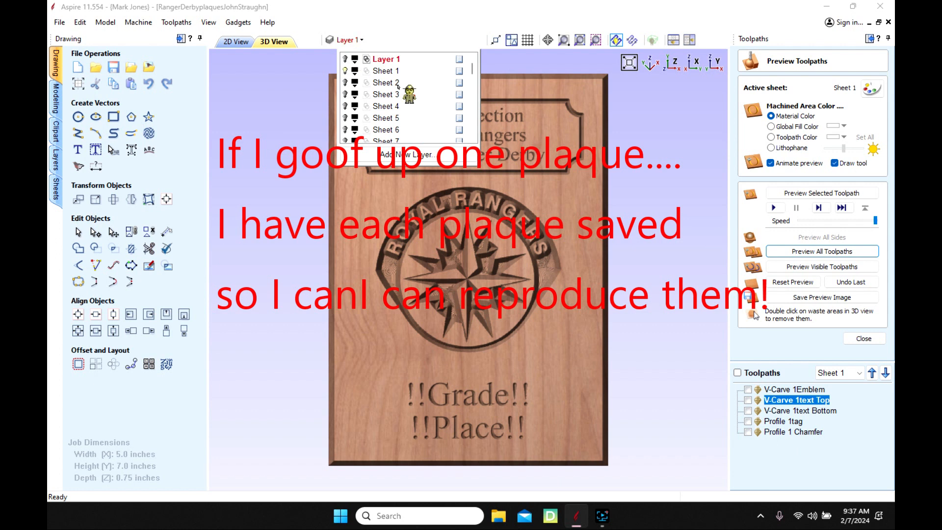
pyautogui.click(243, 41)
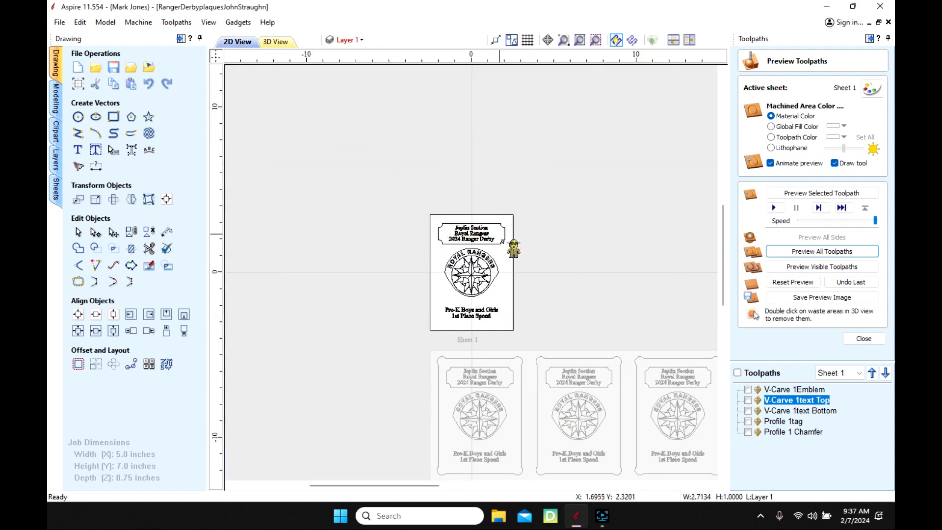
pyautogui.click(579, 40)
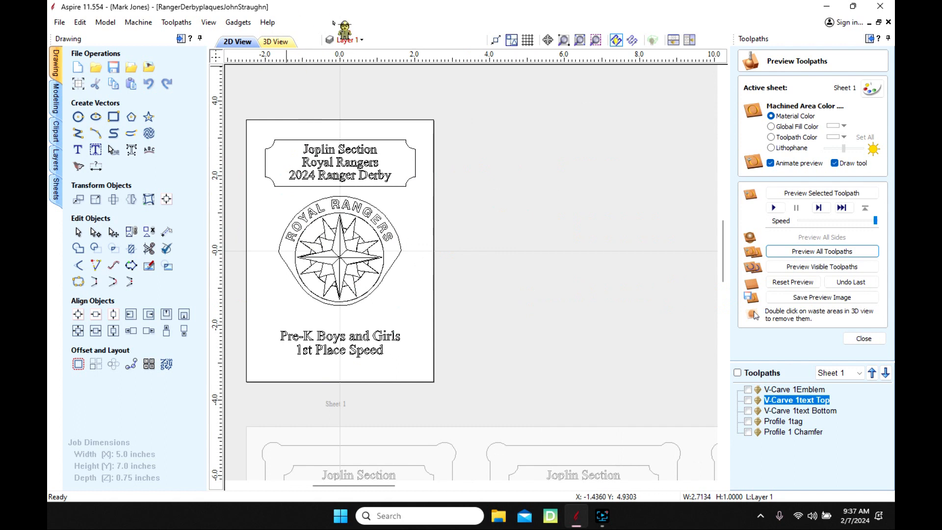
pyautogui.click(344, 39)
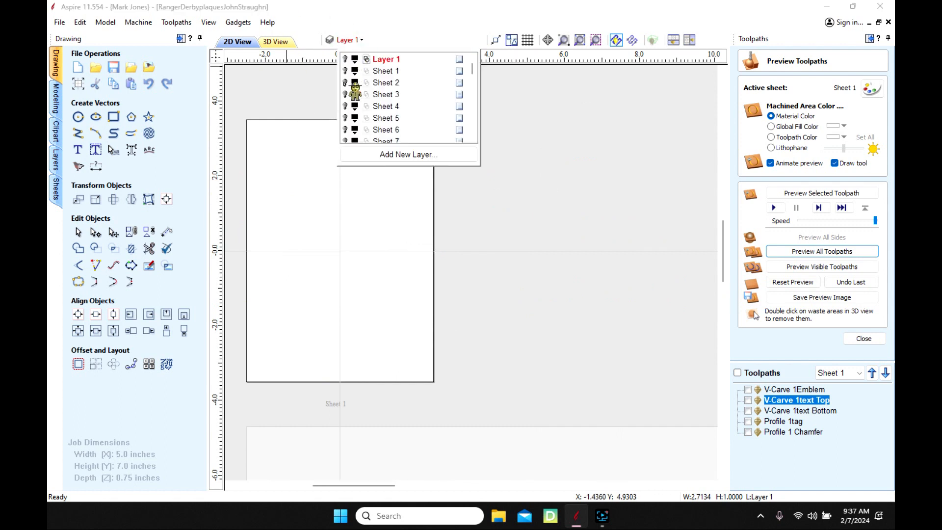
pyautogui.click(344, 86)
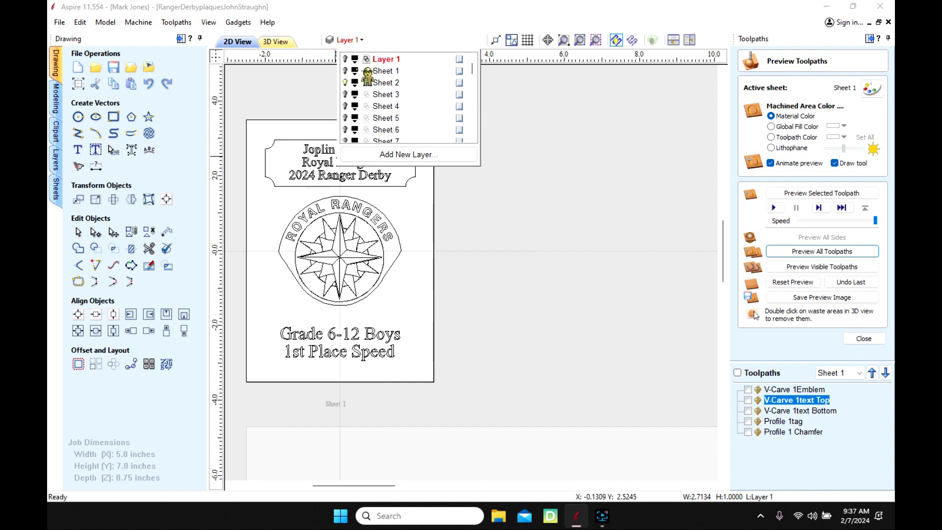
pyautogui.click(345, 71)
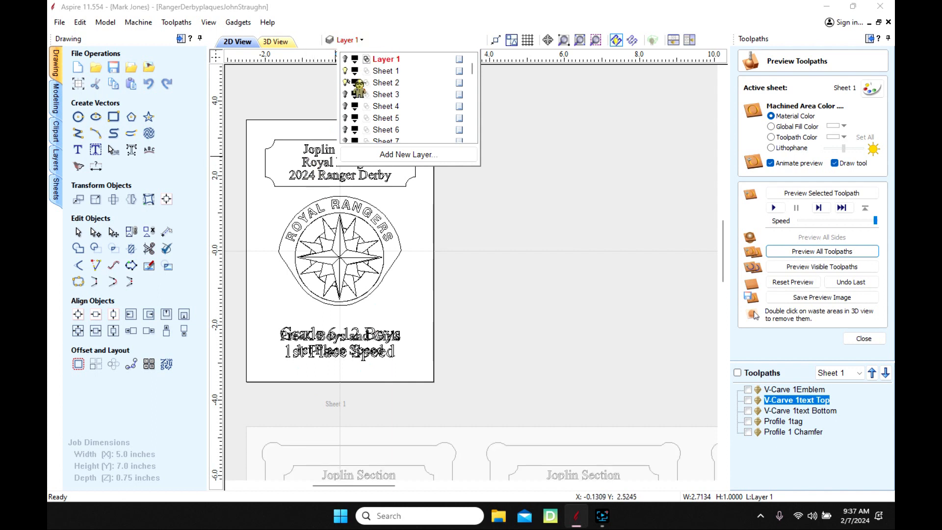
pyautogui.click(346, 82)
pyautogui.click(345, 71)
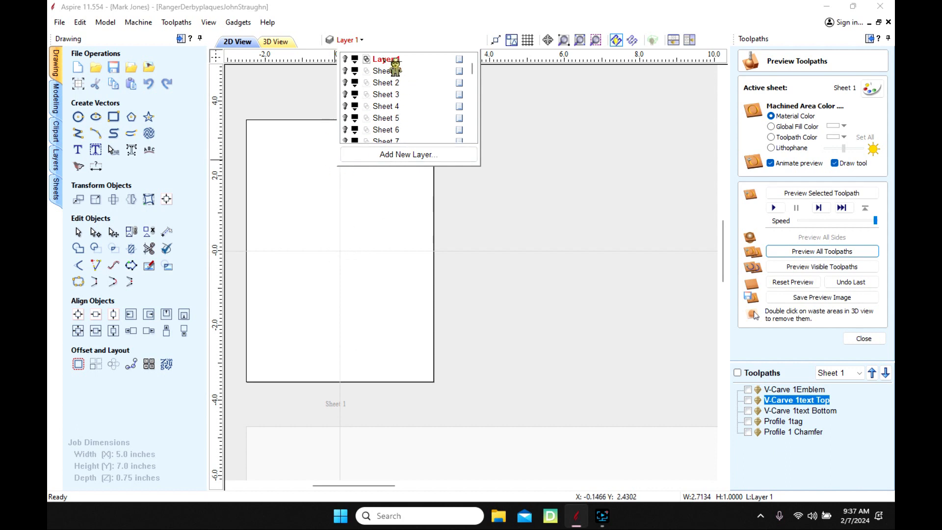
# Make Layer 1 with the template plaque visible and delete all invisible layers
pyautogui.click(345, 59)
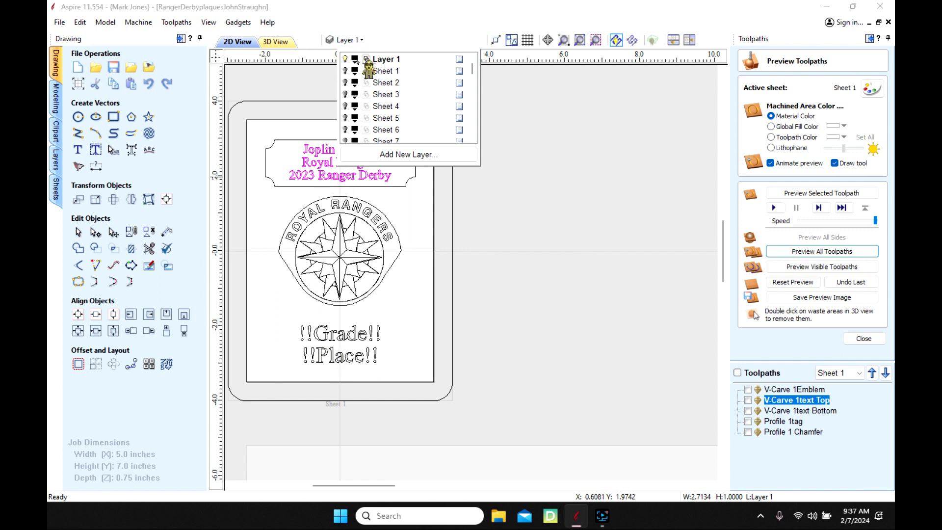
pyautogui.rightClick(413, 60)
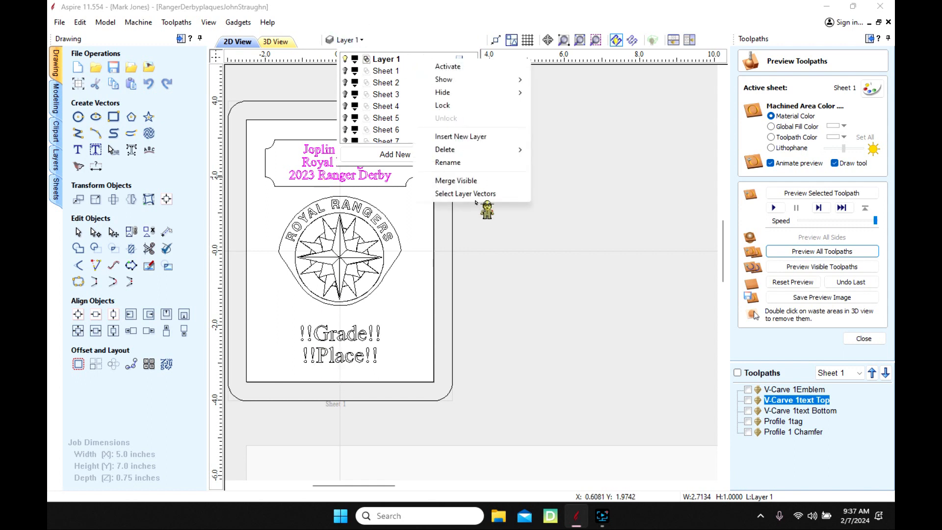
pyautogui.moveTo(463, 156)
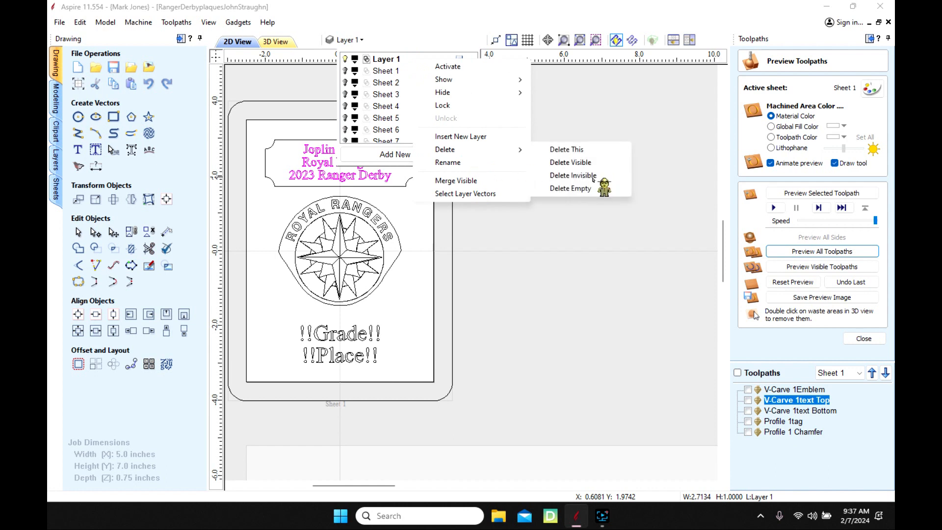
pyautogui.click(600, 177)
pyautogui.click(407, 287)
pyautogui.click(454, 310)
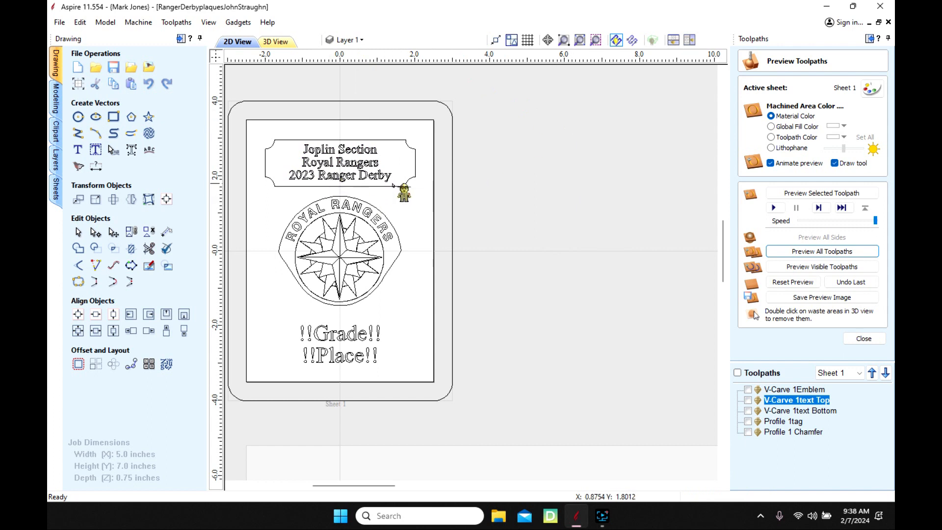
# Change the year in the plaque's heading text so the third line reads "2024 Ranger Derby"
pyautogui.click(334, 162)
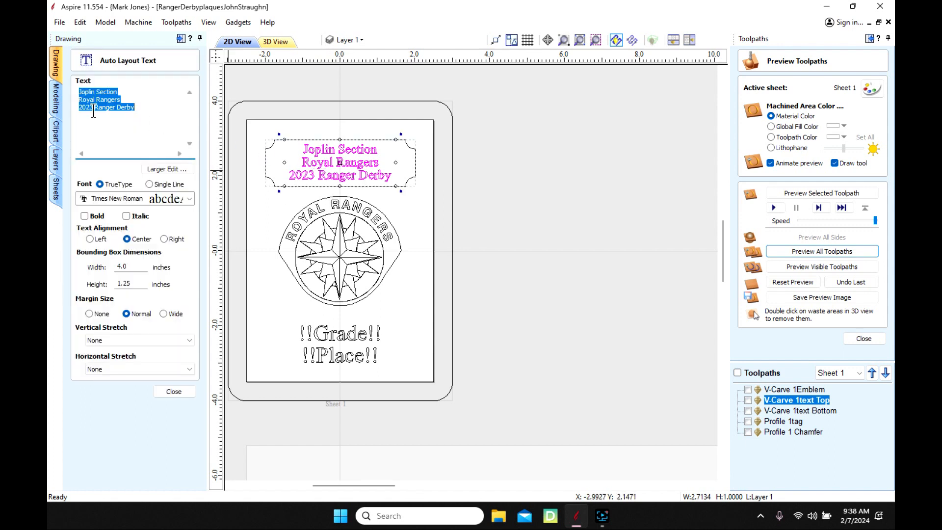
pyautogui.click(94, 108)
pyautogui.press('BackSpace')
pyautogui.write('4')
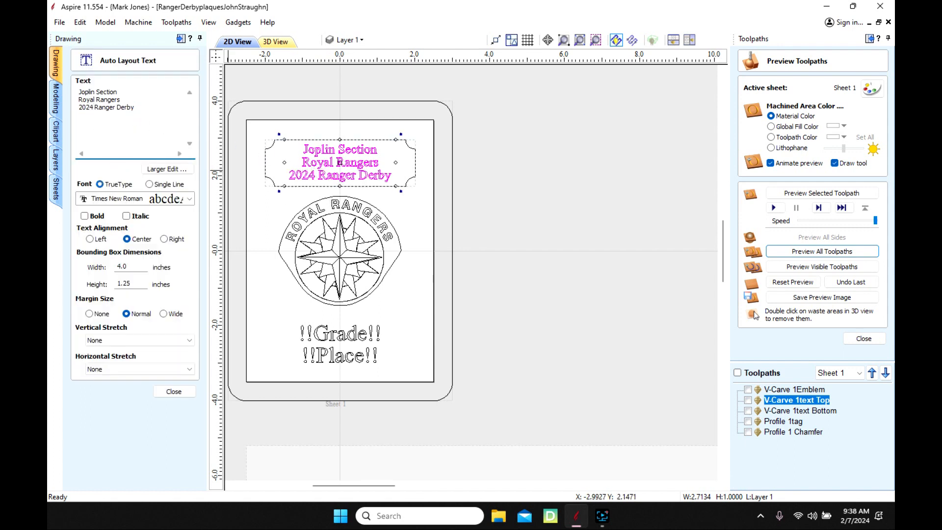
pyautogui.click(176, 391)
pyautogui.click(603, 230)
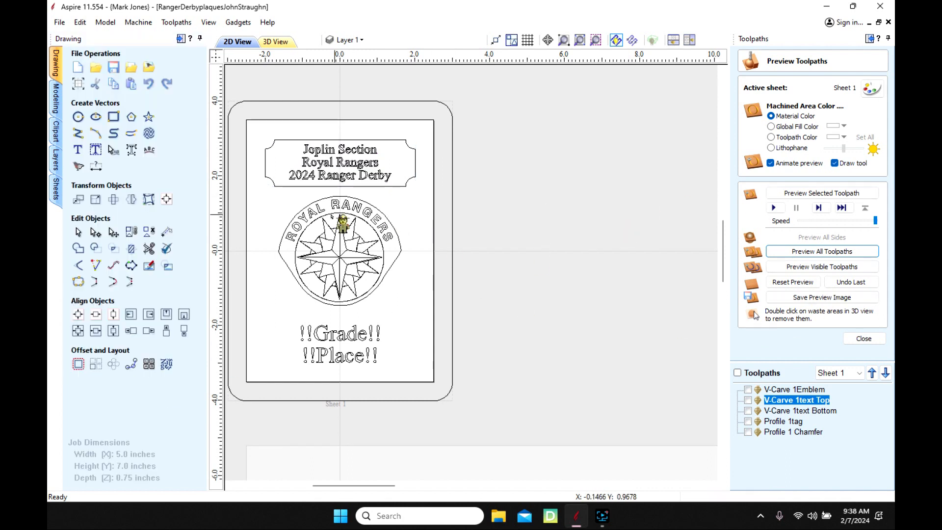
# Check which plaque vectors each of the five toolpaths uses, from V-Carve 1Emblem through Profile 1 Chamfer, and clear the selection
pyautogui.click(780, 389)
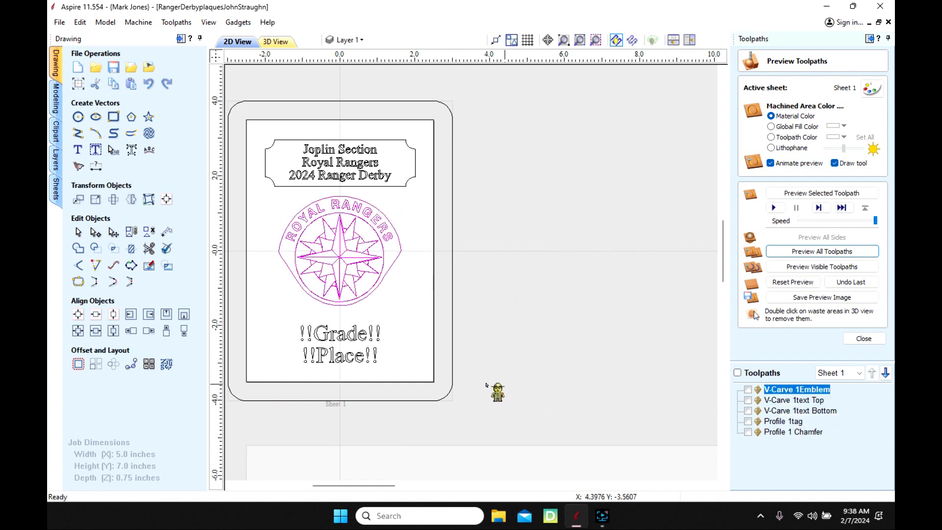
pyautogui.click(780, 400)
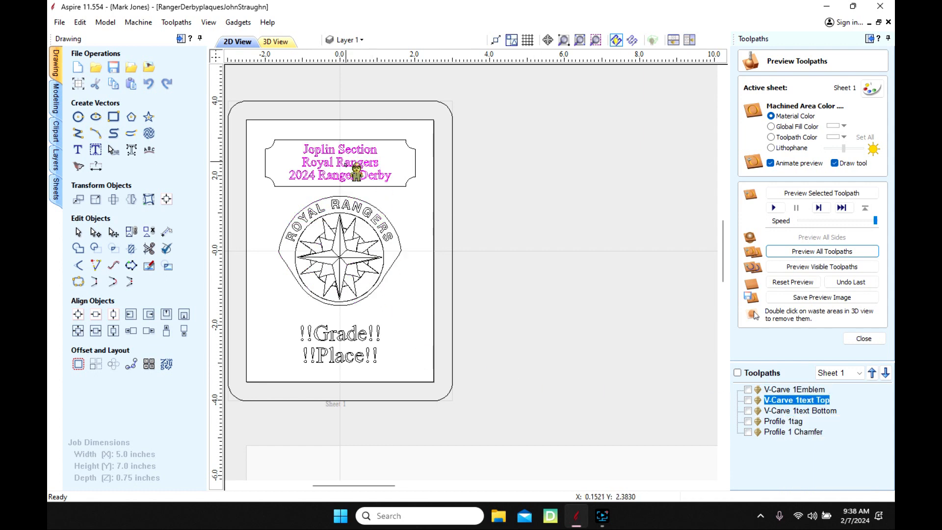
pyautogui.click(781, 410)
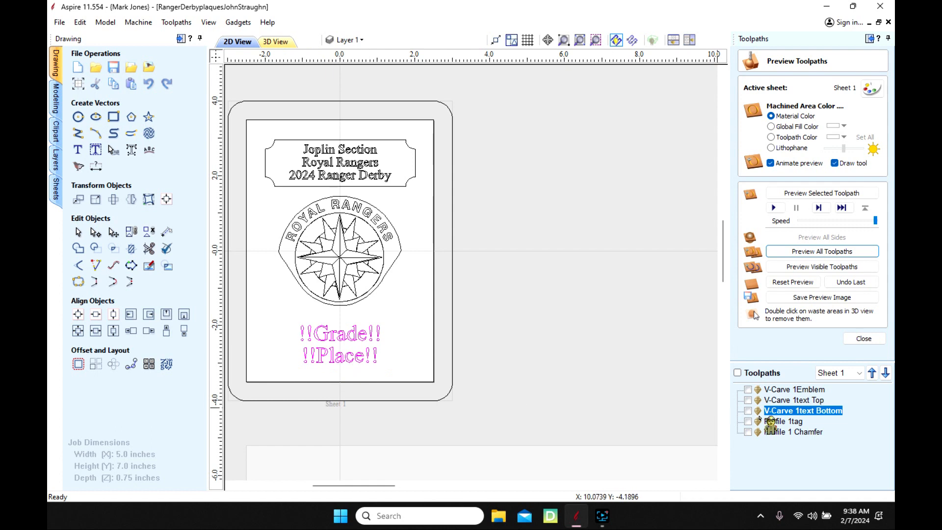
pyautogui.click(787, 421)
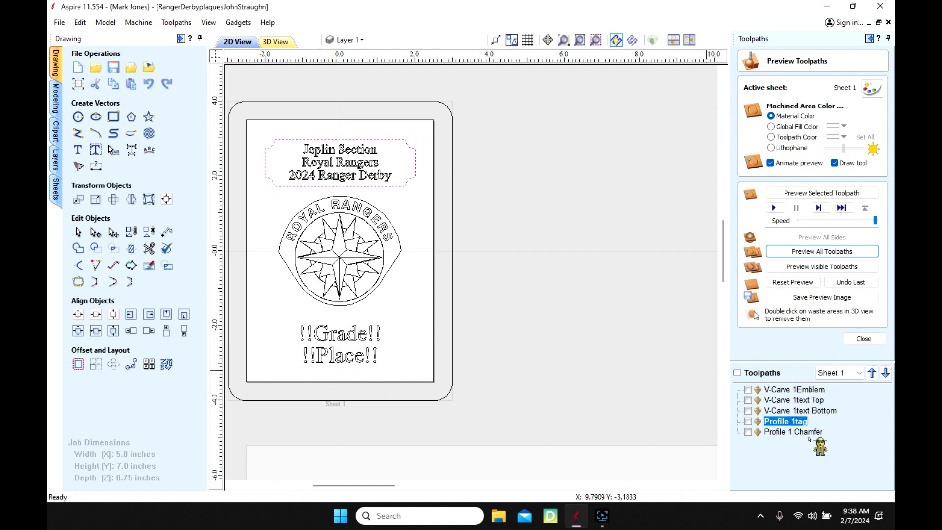
pyautogui.click(777, 432)
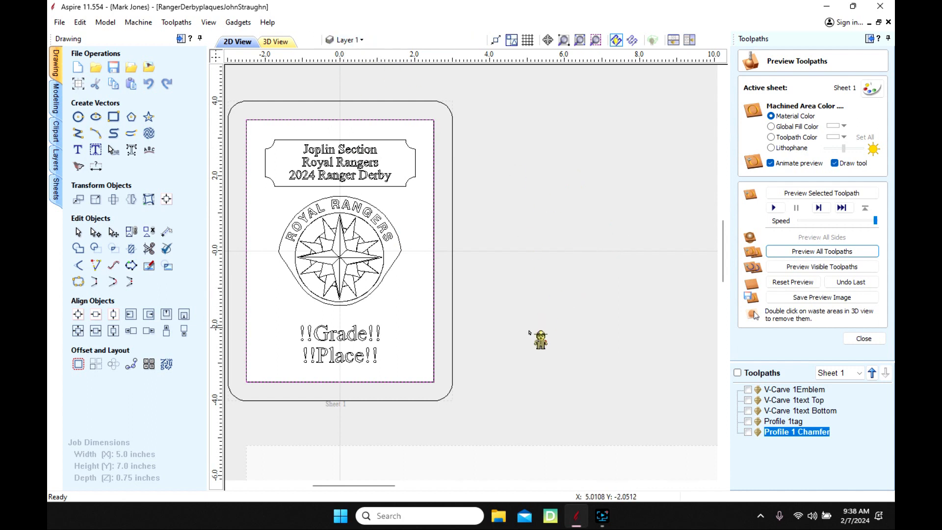
pyautogui.click(379, 423)
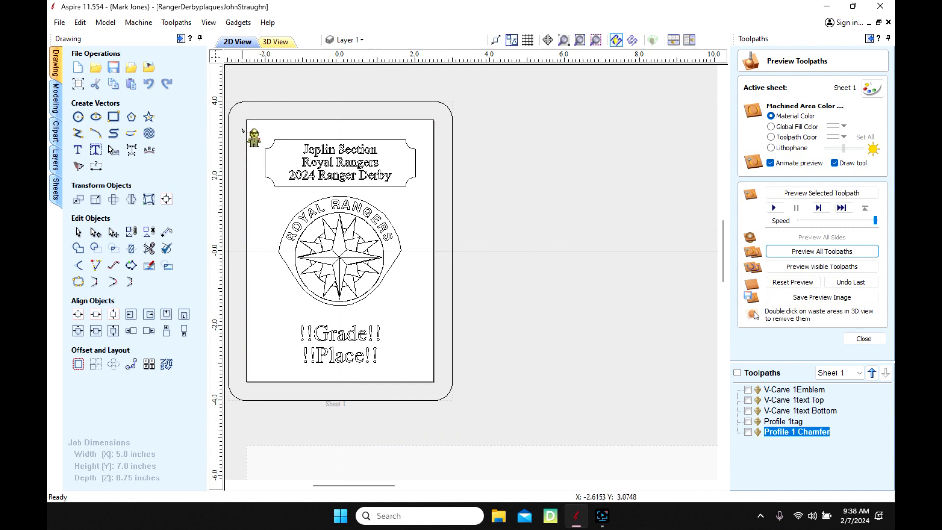
# Select all vectors of the template plaque including its rectangular border, and open Plate Production for them
pyautogui.moveTo(239, 115); pyautogui.dragTo(441, 392)
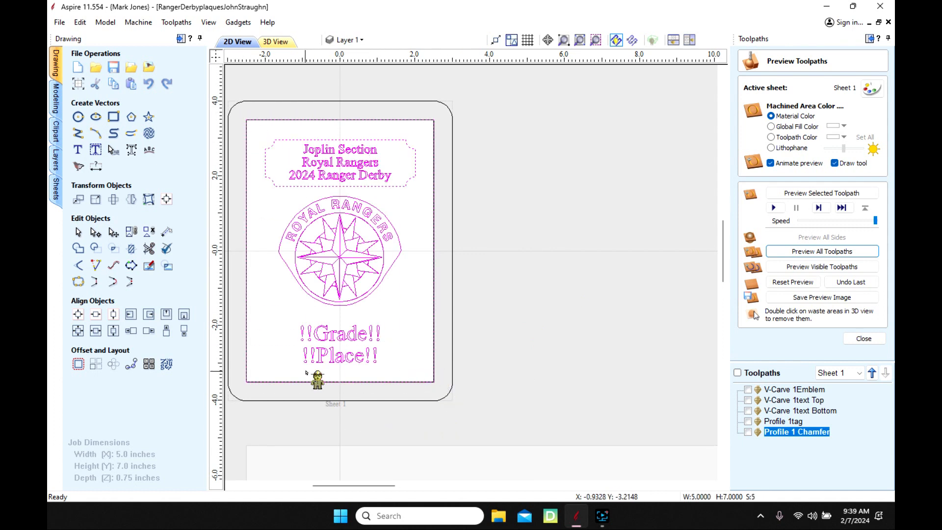
pyautogui.click(95, 363)
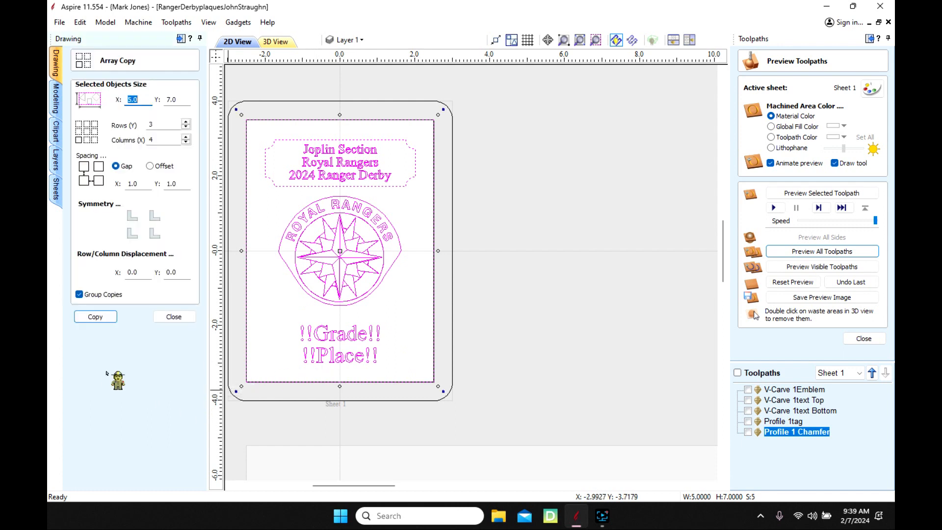
pyautogui.click(183, 318)
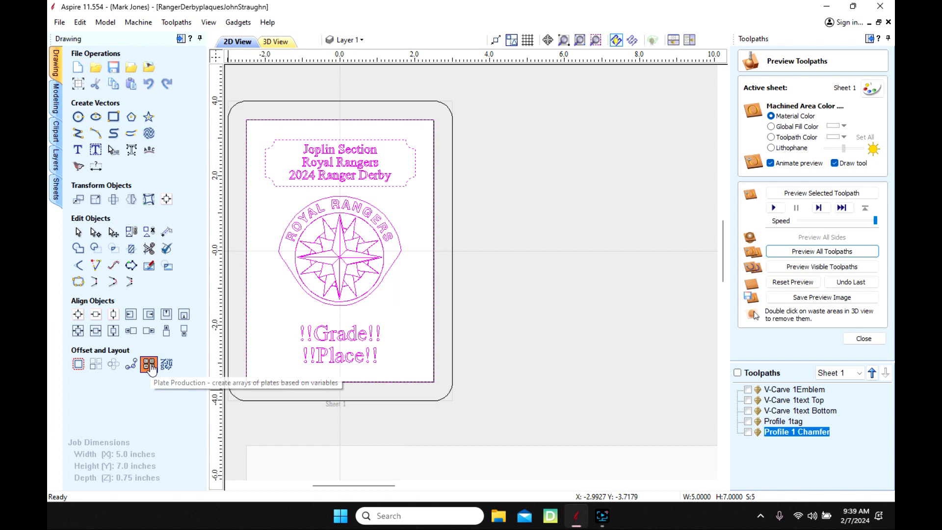
pyautogui.click(150, 364)
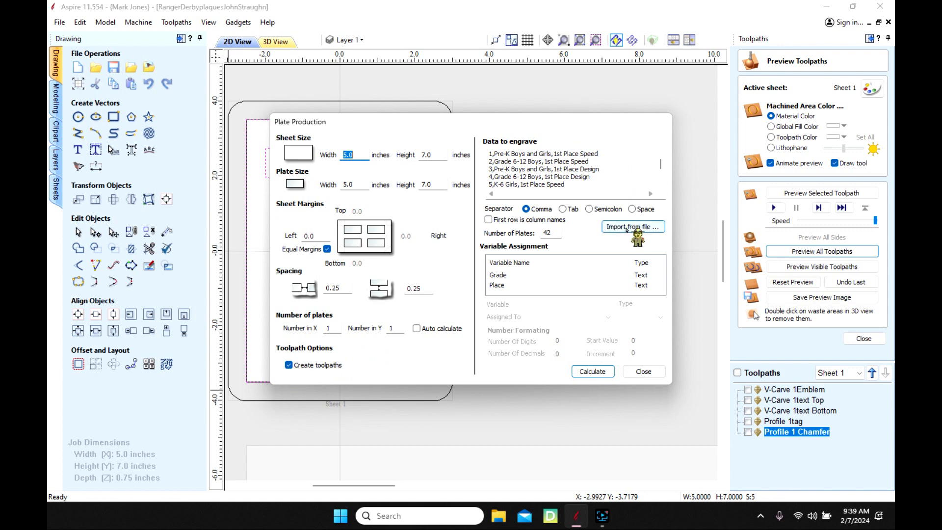
# Clear all existing entries from the Plate Production data to engrave
pyautogui.click(609, 184)
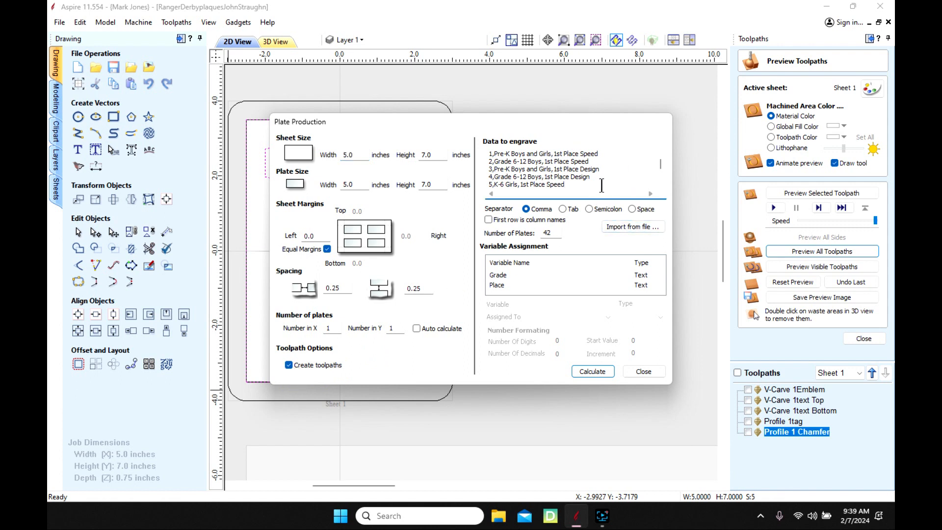
pyautogui.moveTo(661, 164); pyautogui.dragTo(658, 184)
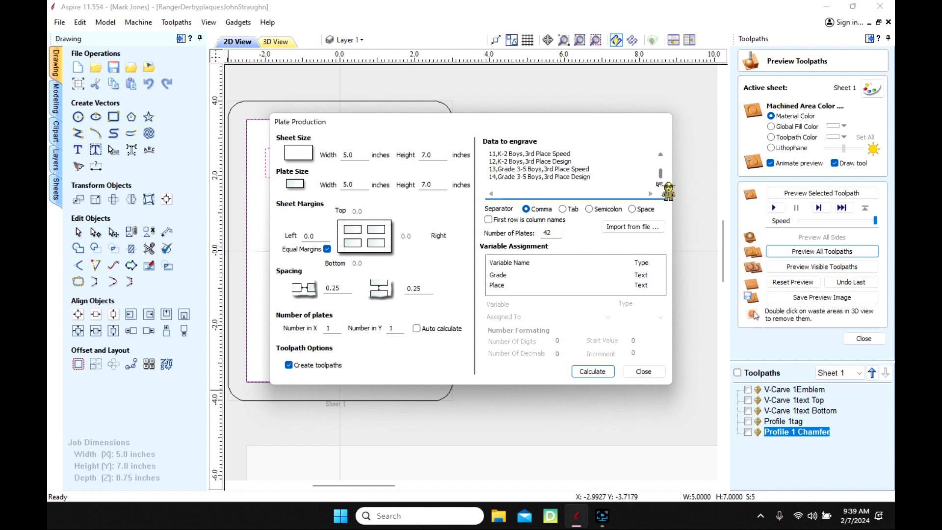
pyautogui.moveTo(556, 180); pyautogui.dragTo(471, 124)
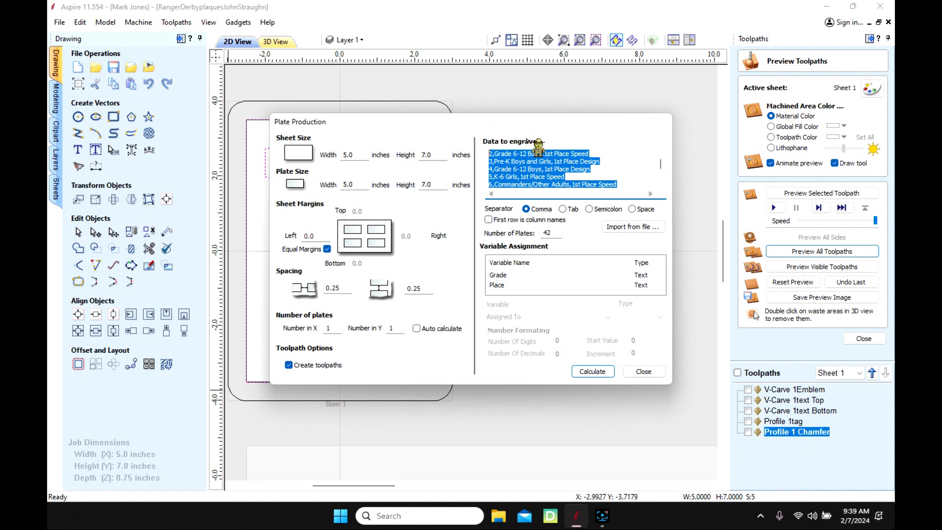
pyautogui.press('BackSpace')
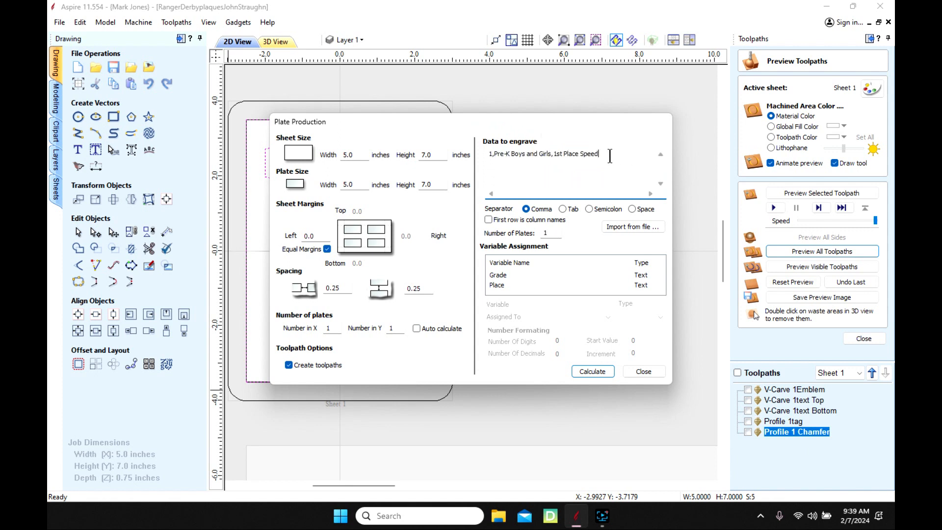
pyautogui.moveTo(616, 156); pyautogui.dragTo(445, 134)
pyautogui.press('BackSpace')
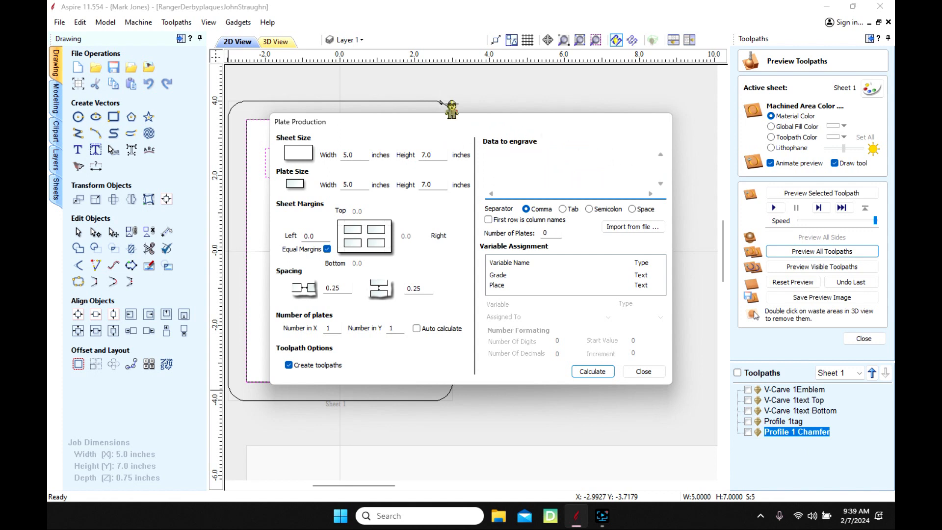
# Import the comma-delimited text file of 42 first-place plaques from the parent folder as the data to engrave
pyautogui.click(641, 226)
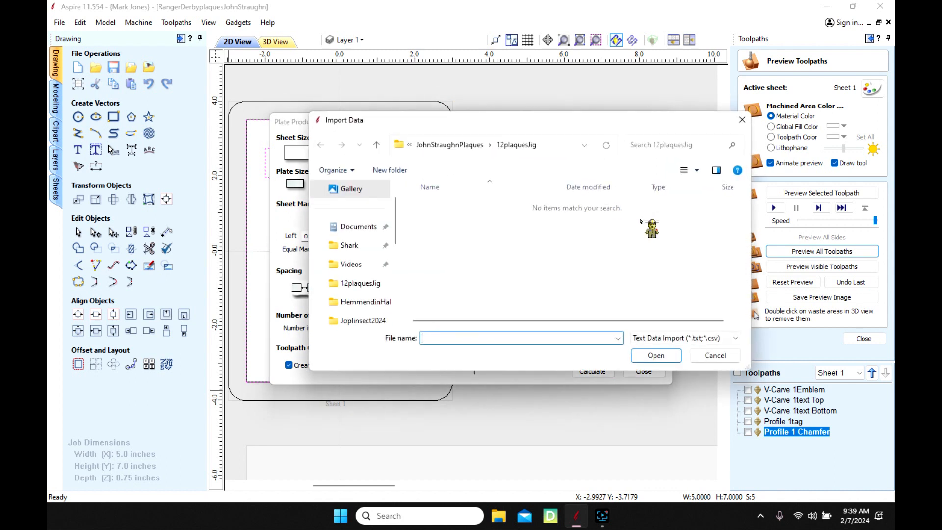
pyautogui.click(377, 146)
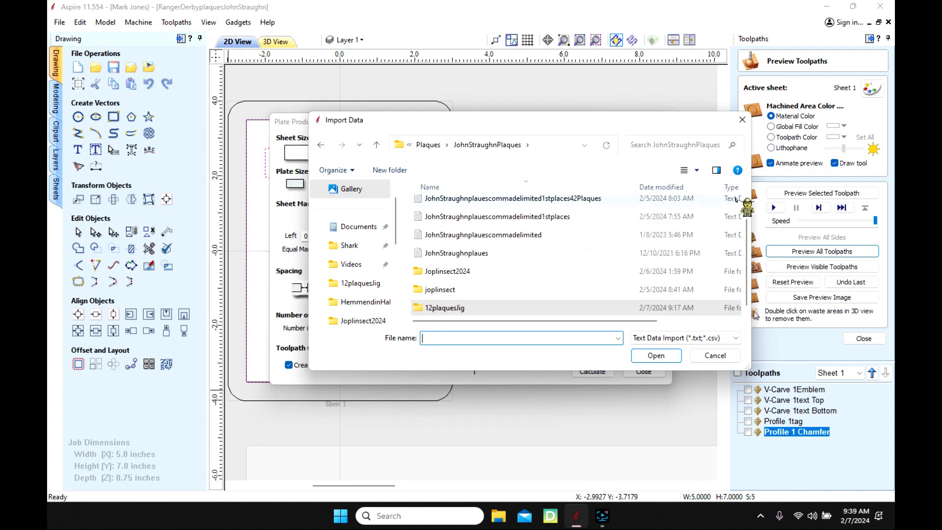
pyautogui.click(535, 199)
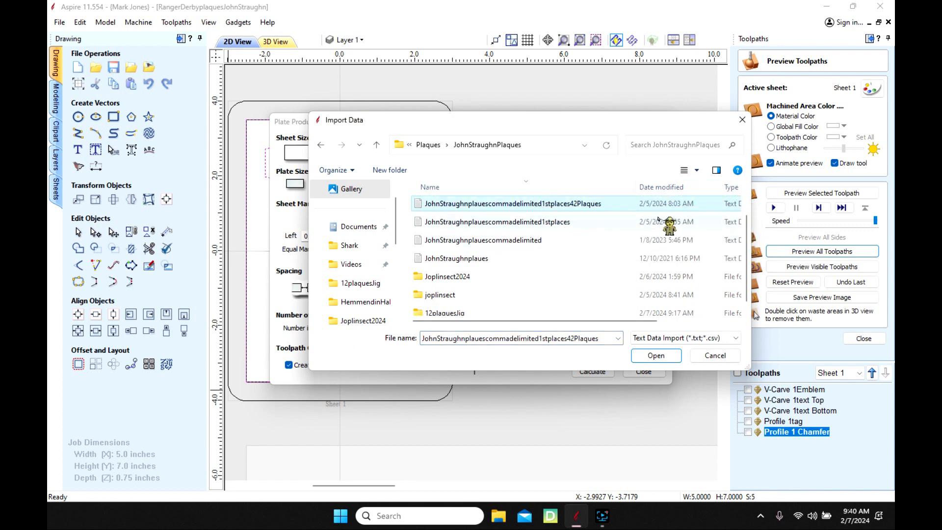
pyautogui.click(660, 356)
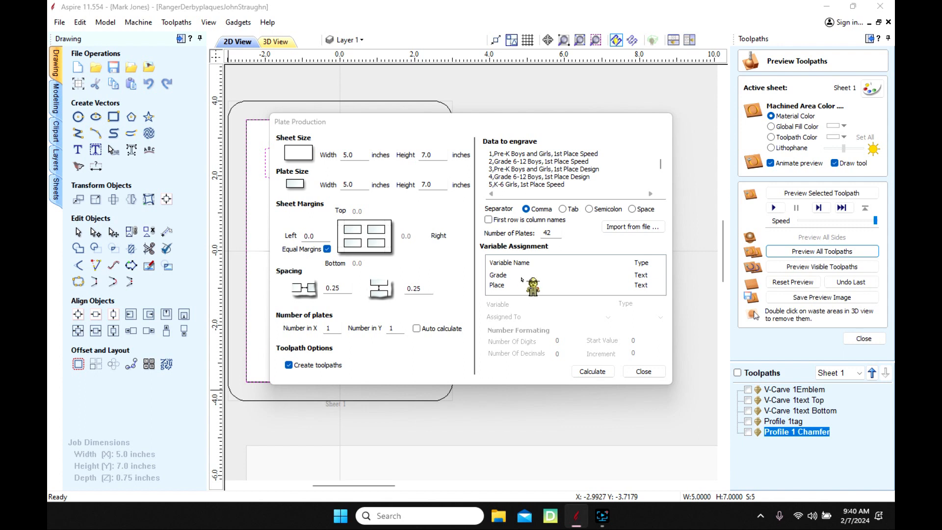
# Check that Grade uses Field 1 and Place uses Field 2, and calculate the plates with their toolpaths
pyautogui.click(524, 274)
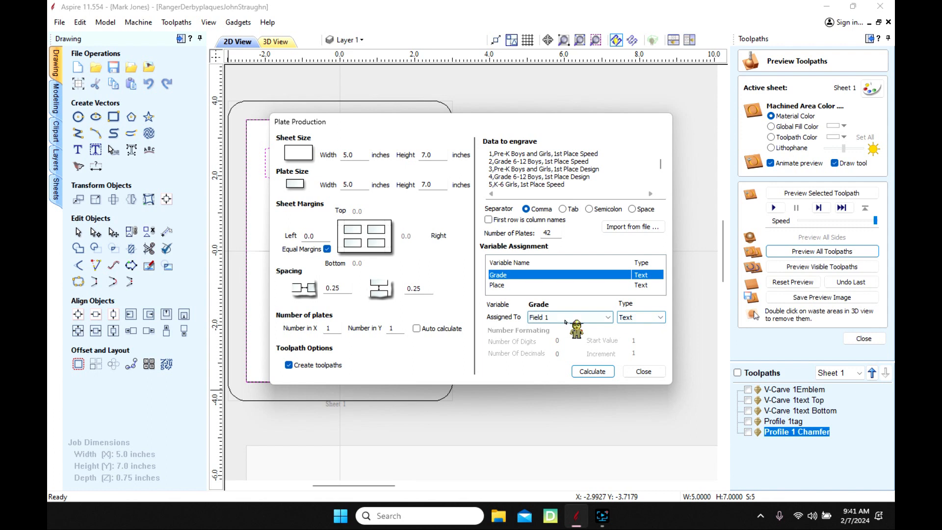
pyautogui.click(530, 288)
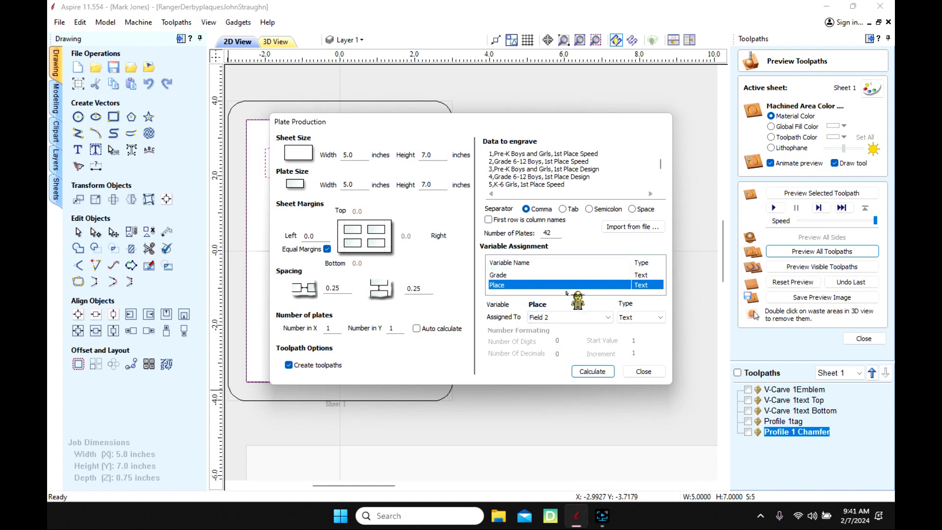
pyautogui.click(546, 274)
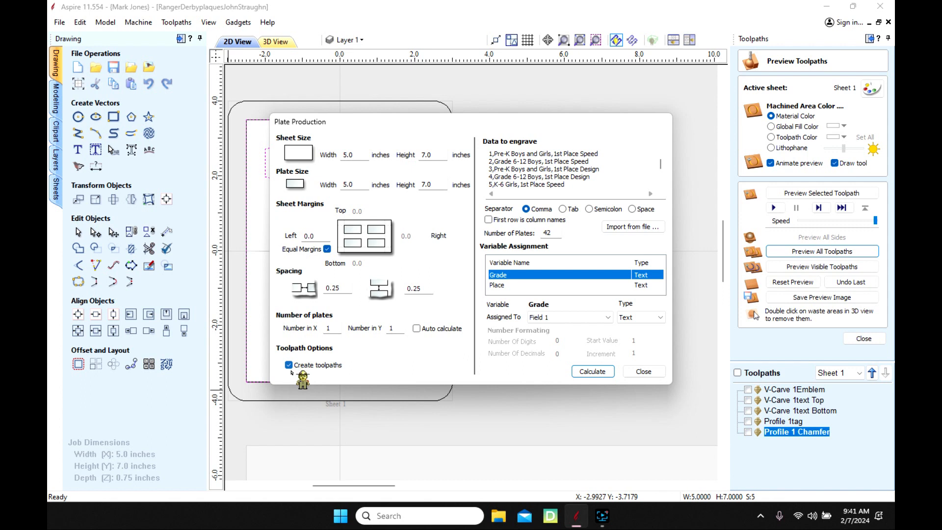
pyautogui.click(592, 372)
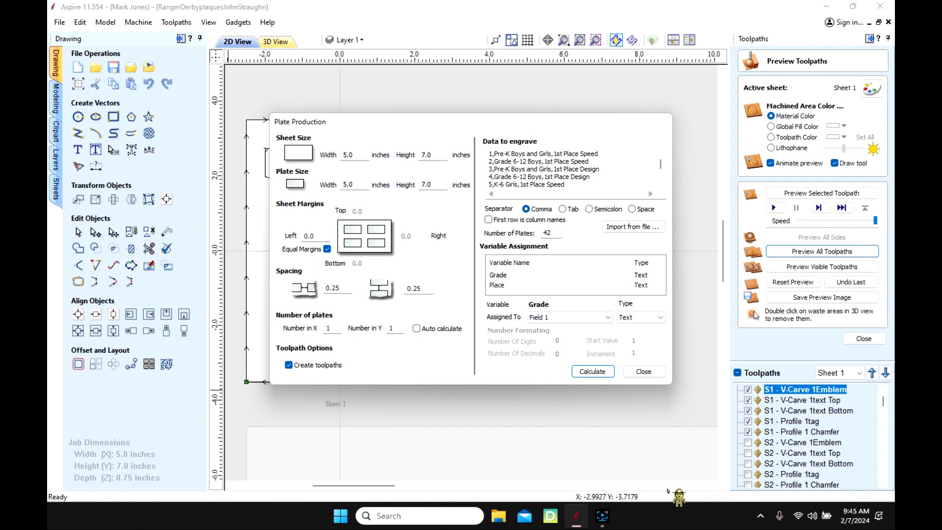
pyautogui.click(644, 372)
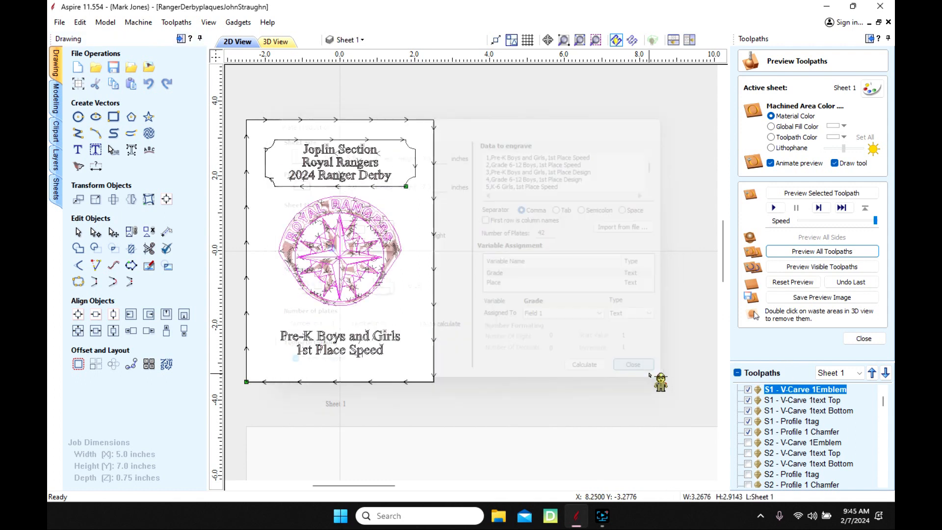
# Examine the generated sheet layers and the per-sheet toolpaths listed below the original template toolpaths
pyautogui.click(360, 42)
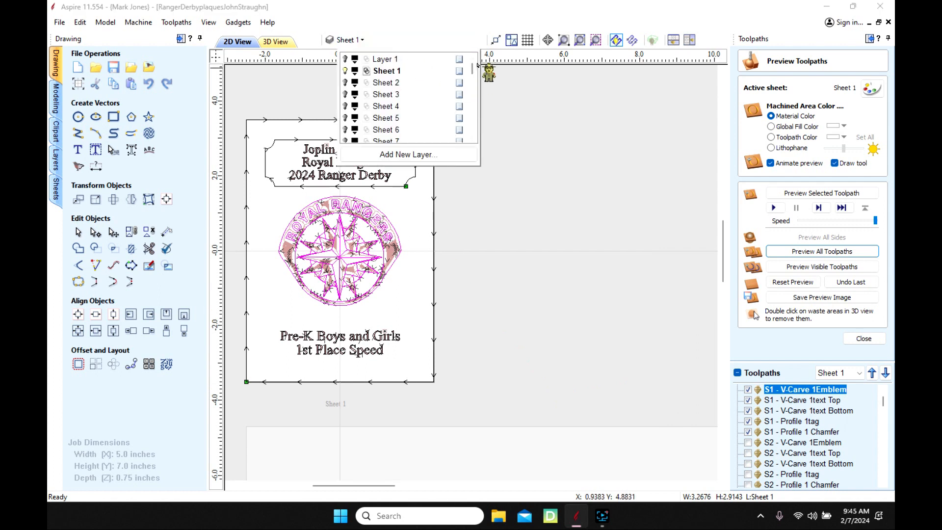
pyautogui.moveTo(473, 68)
pyautogui.mouseDown()
pyautogui.moveTo(475, 137)
pyautogui.moveTo(482, 60)
pyautogui.mouseUp()
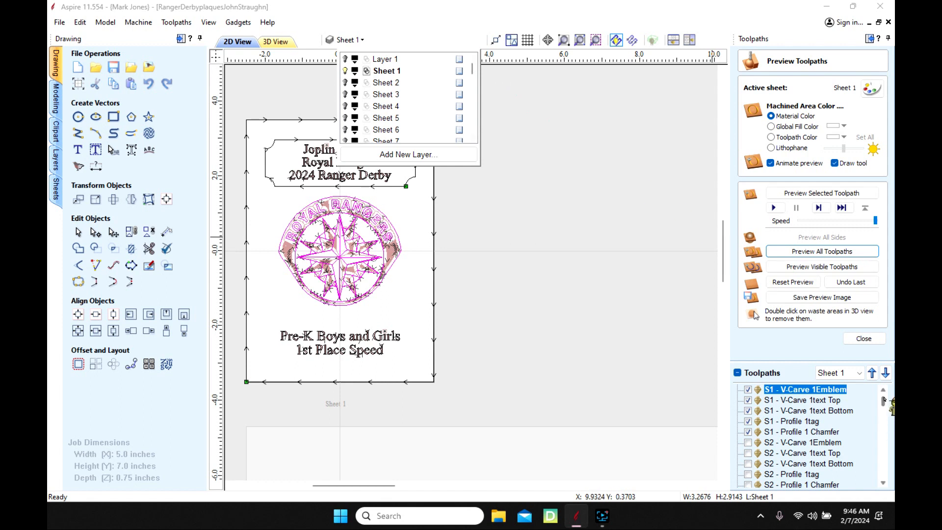
pyautogui.moveTo(884, 401)
pyautogui.mouseDown()
pyautogui.moveTo(883, 474)
pyautogui.moveTo(887, 399)
pyautogui.mouseUp()
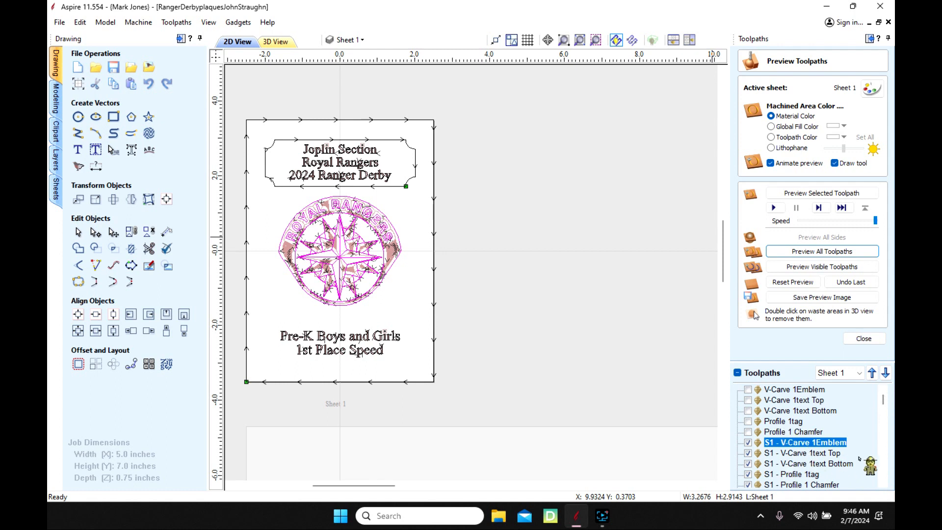
pyautogui.click(883, 483)
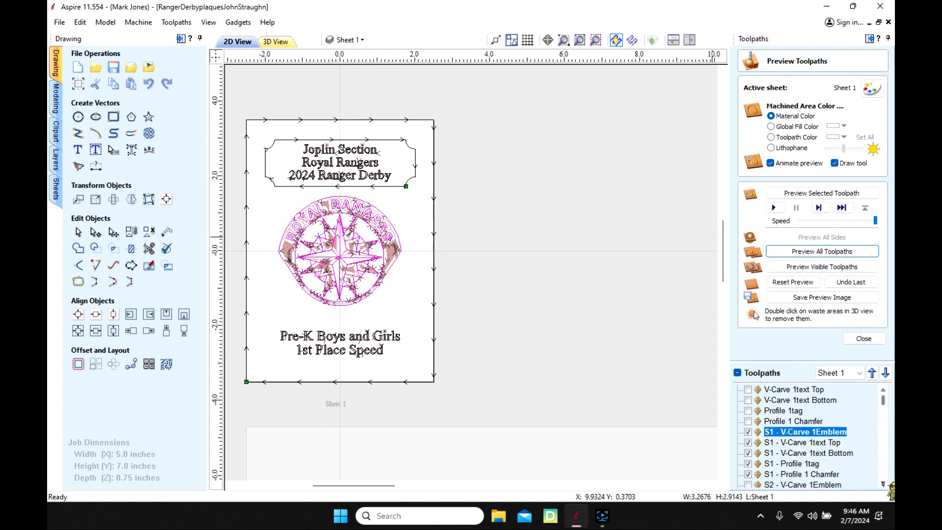
pyautogui.click(883, 484)
pyautogui.click(883, 483)
pyautogui.click(883, 483)
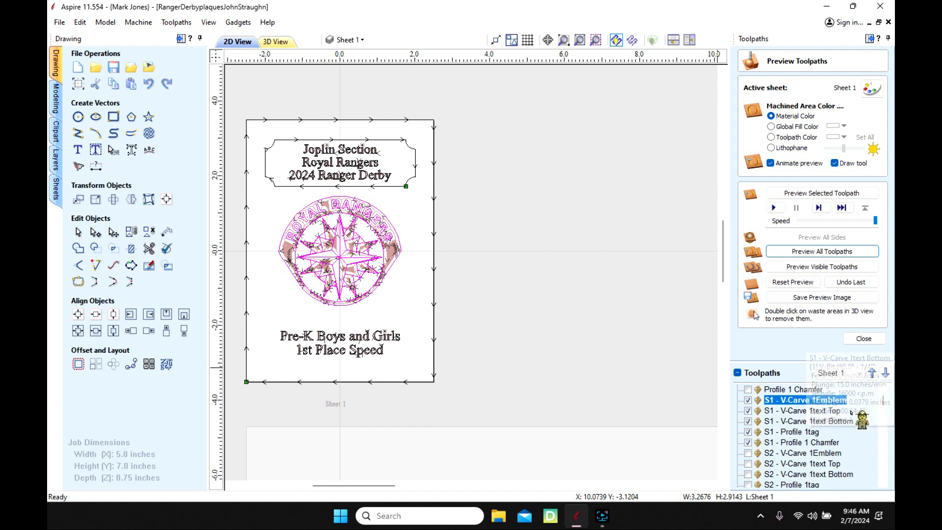
pyautogui.scroll(2, 884, 401)
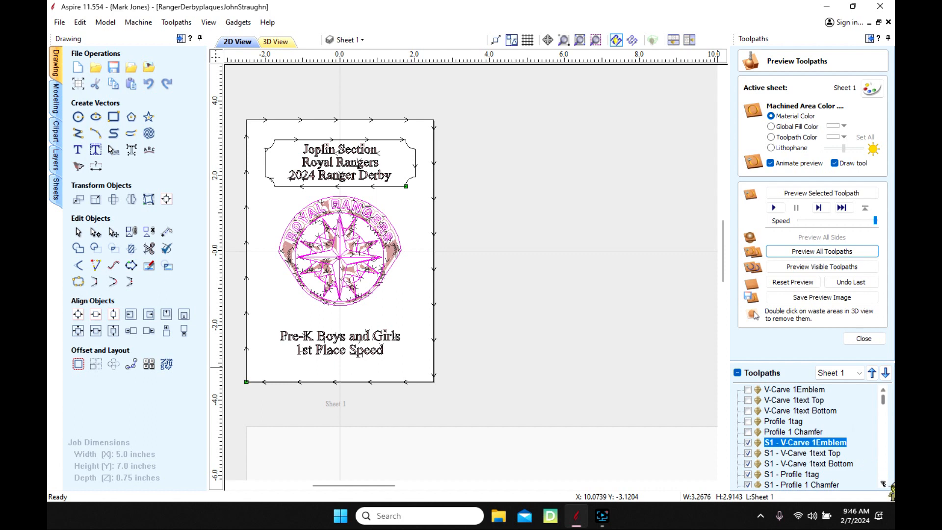
pyautogui.click(883, 483)
pyautogui.click(883, 483)
pyautogui.click(884, 483)
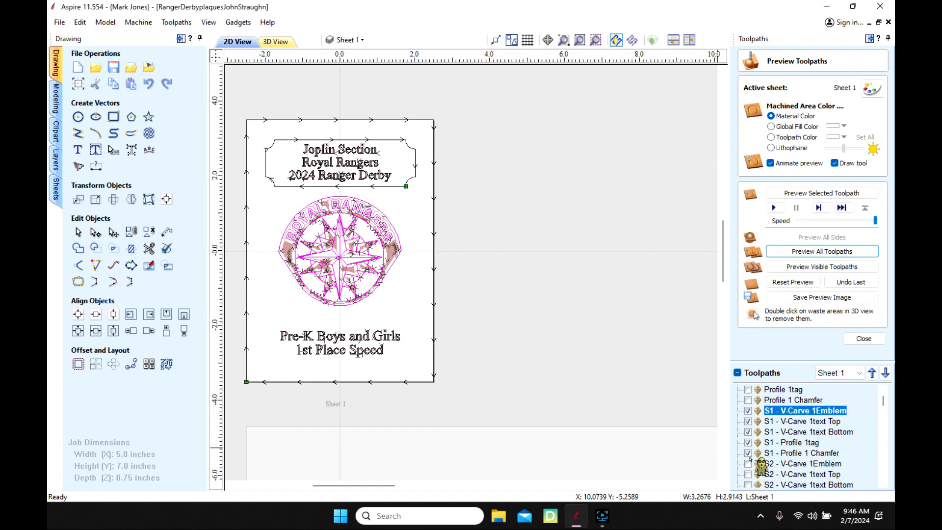
# Preview the visible S1 toolpaths, check them in 3D, and reset the preview to uncut material
pyautogui.click(797, 268)
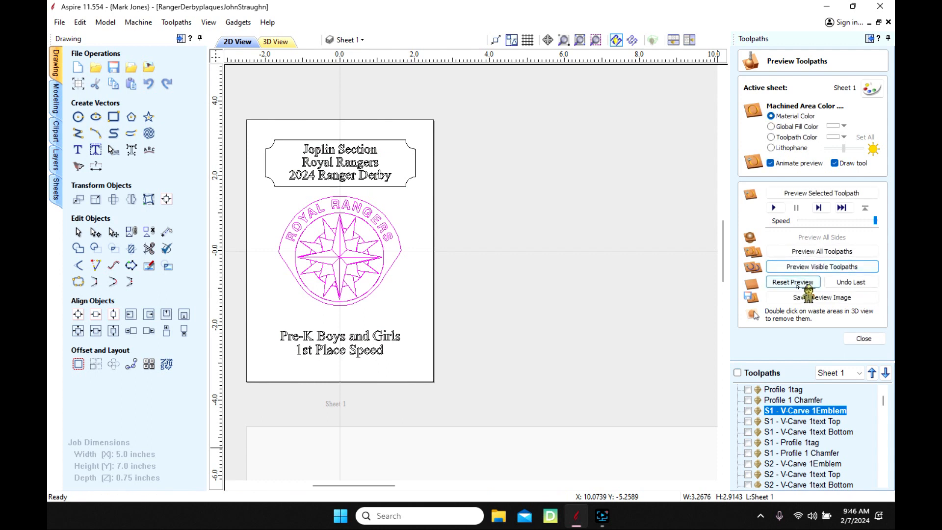
pyautogui.click(275, 41)
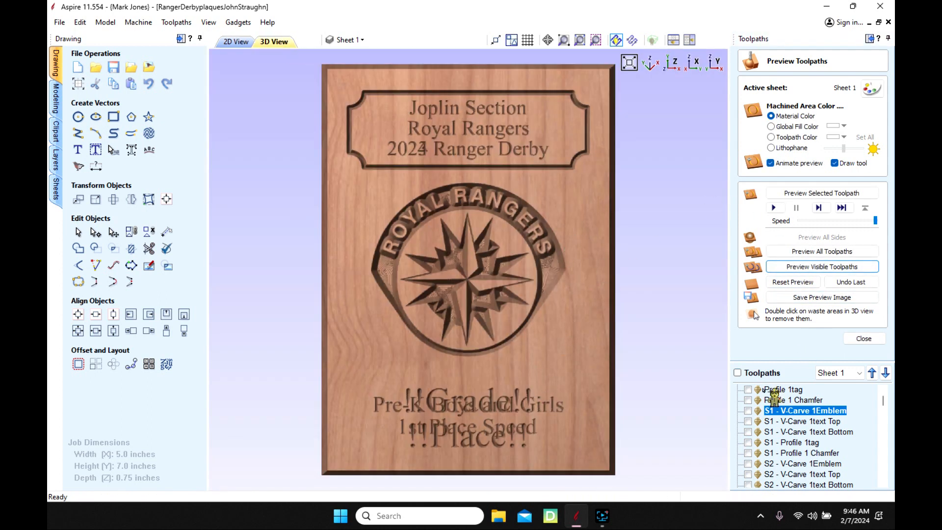
pyautogui.click(786, 283)
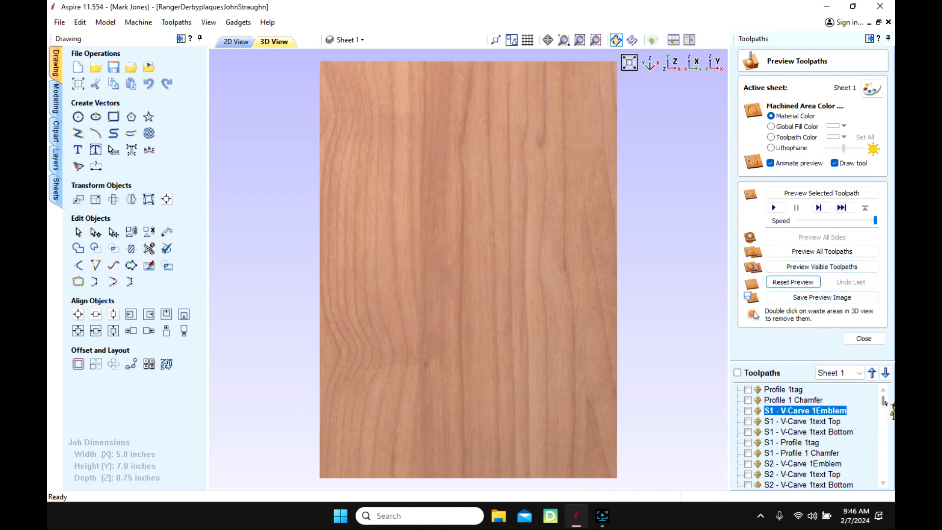
# Make only the five S1 toolpaths visible, from V-Carve 1Emblem through Profile 1 Chamfer, and preview them on the blank material
pyautogui.scroll(1, 885, 402)
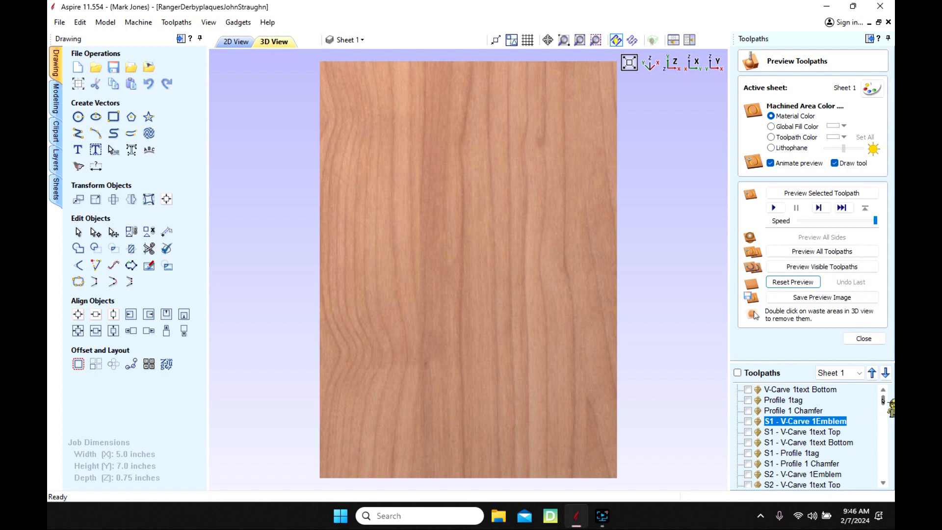
pyautogui.click(748, 422)
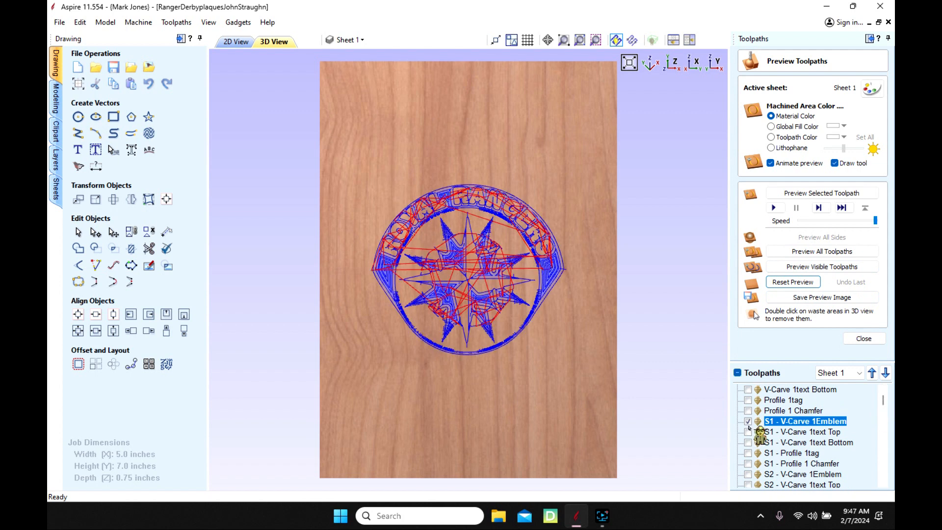
pyautogui.click(748, 431)
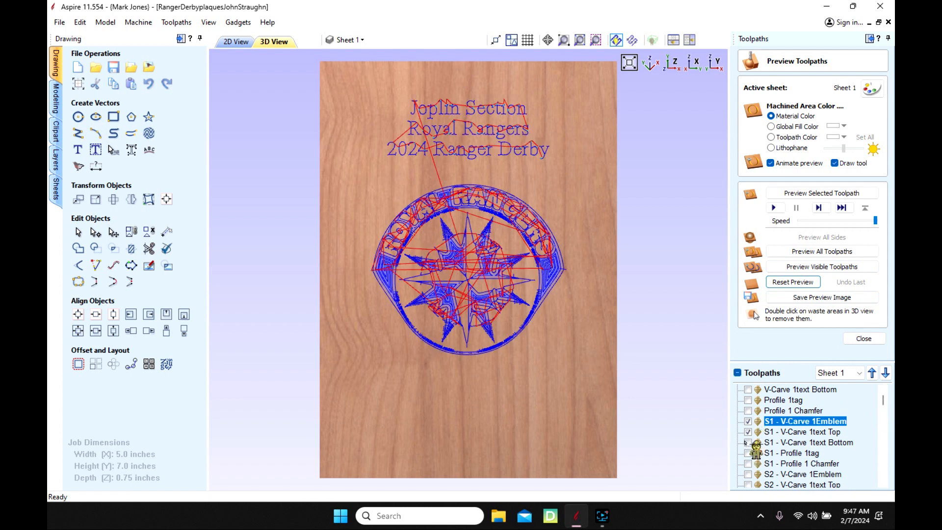
pyautogui.click(749, 443)
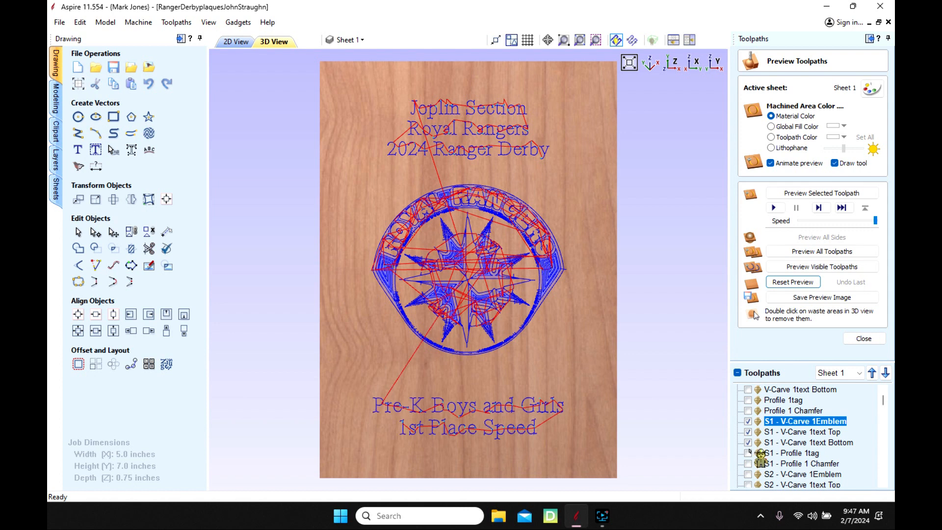
pyautogui.click(748, 454)
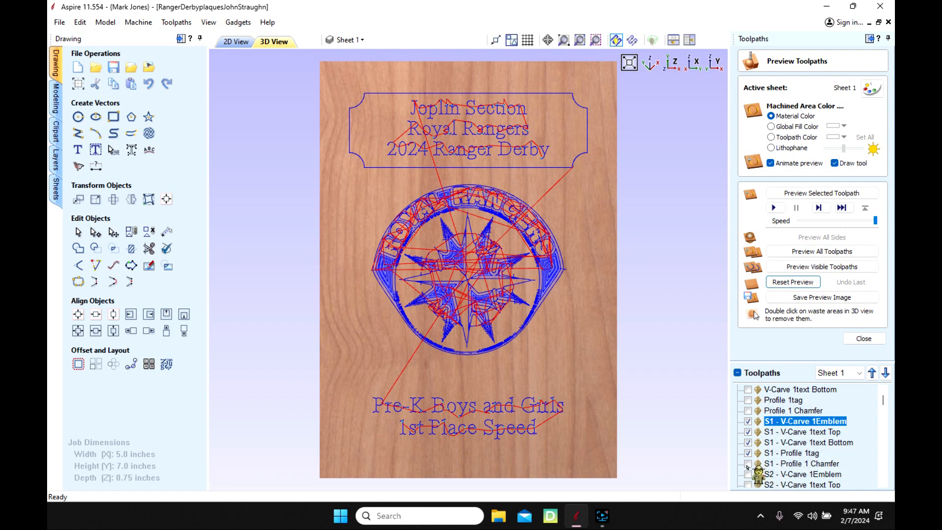
pyautogui.click(748, 463)
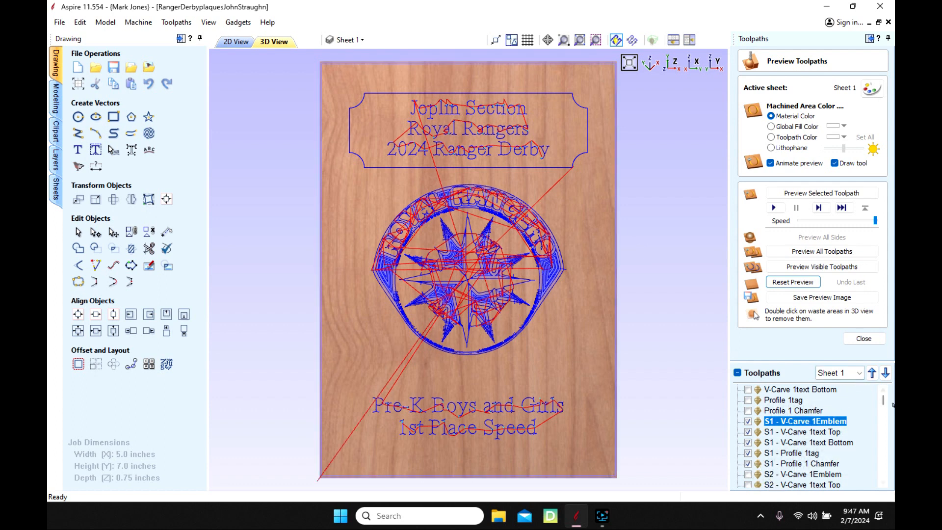
pyautogui.click(793, 282)
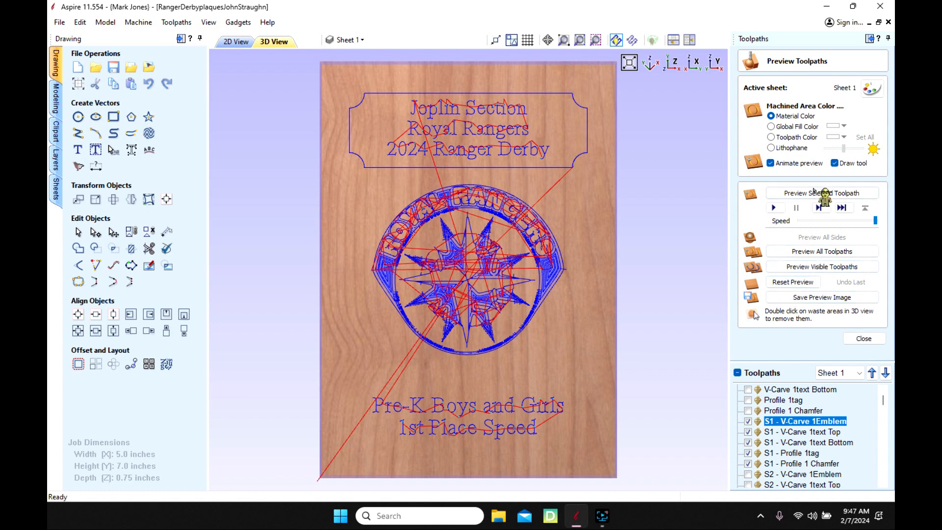
pyautogui.click(798, 267)
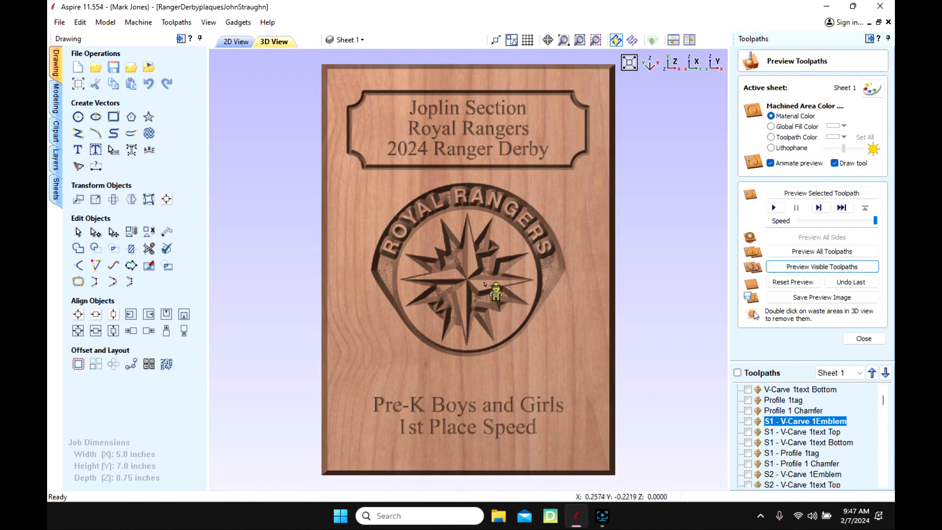
# Inspect the JigMany and Keyhole sheets and their toolpaths in the 2D view, and close the toolpath preview
pyautogui.scroll(-3, 662, 302)
pyautogui.click(237, 42)
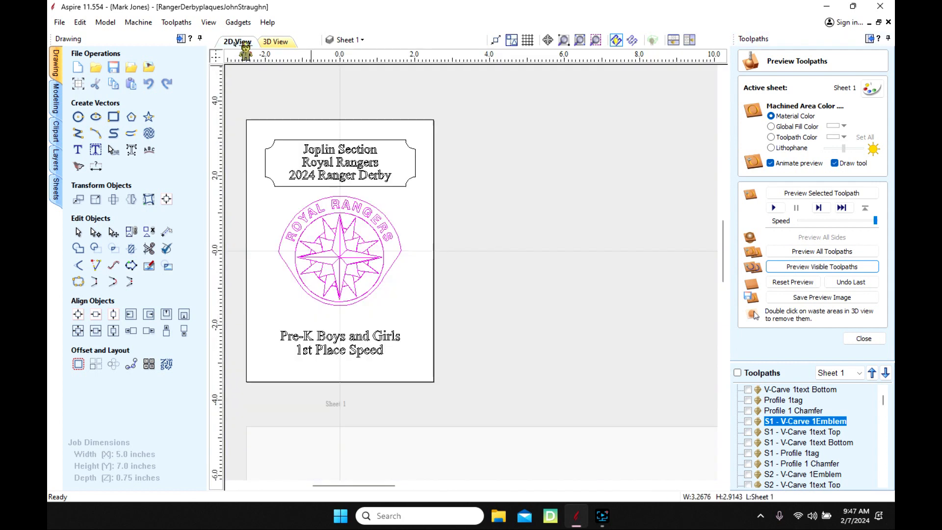
pyautogui.scroll(-1, 510, 206)
pyautogui.scroll(-4, 508, 207)
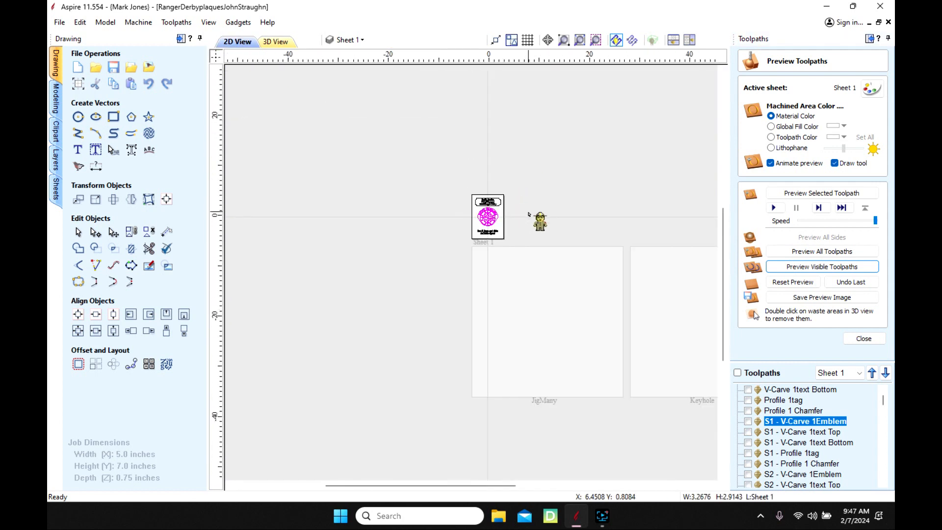
pyautogui.click(712, 485)
pyautogui.click(712, 485)
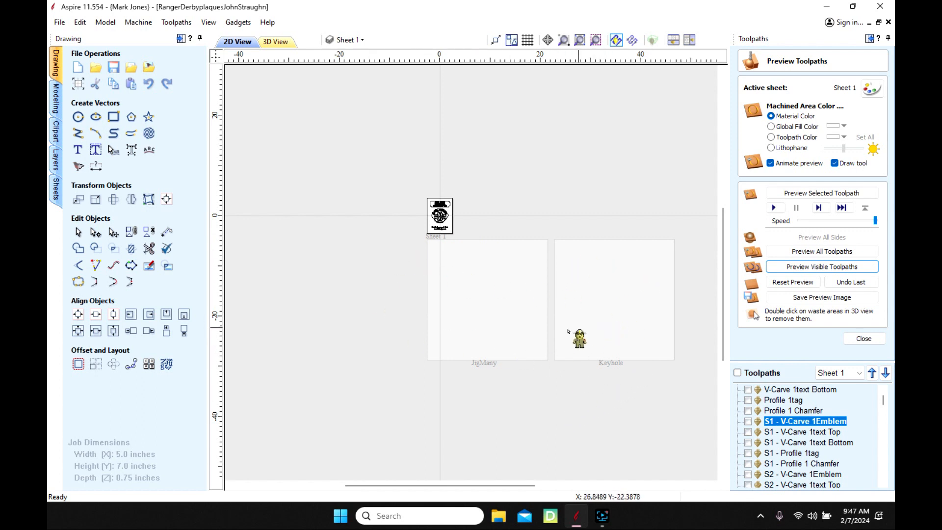
pyautogui.click(487, 303)
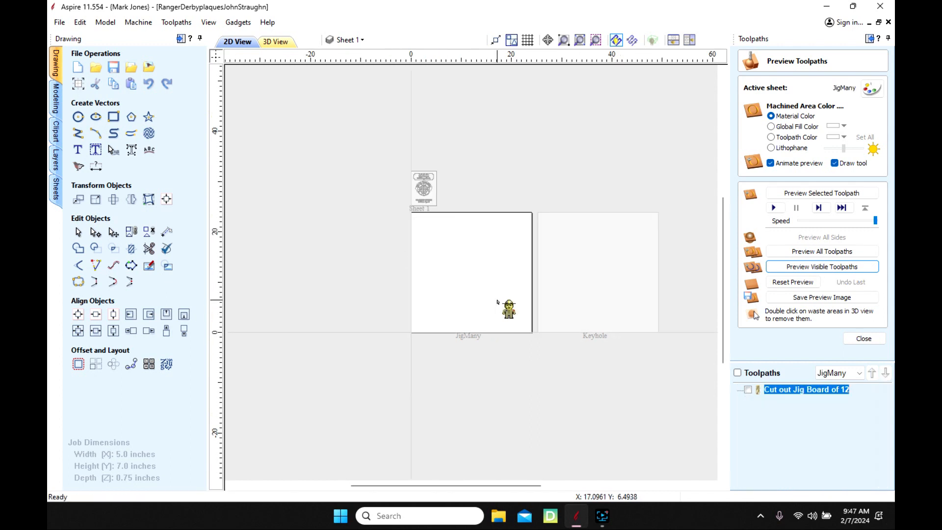
pyautogui.click(607, 260)
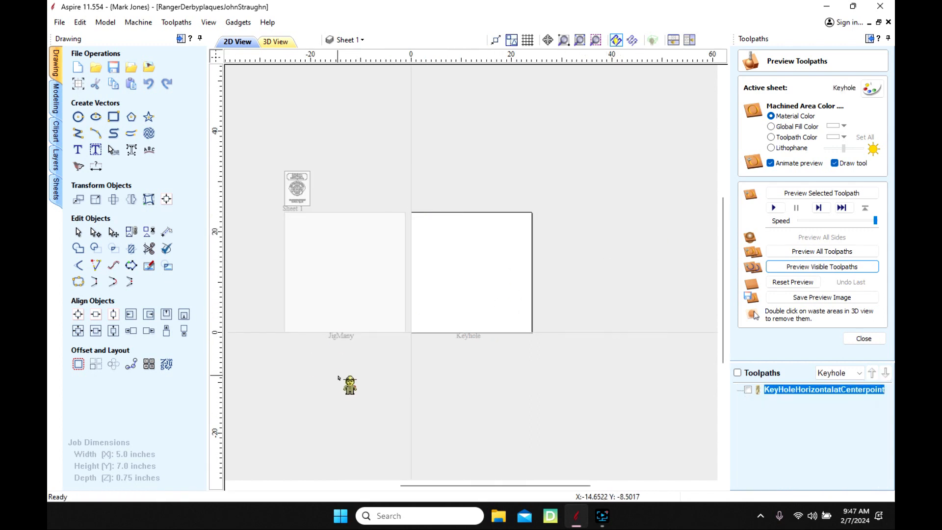
pyautogui.moveTo(421, 486); pyautogui.dragTo(393, 487)
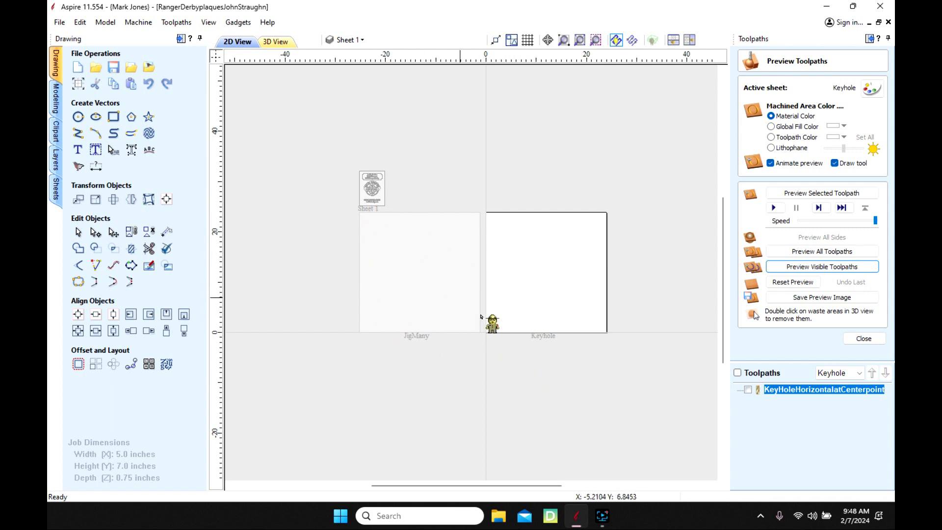
pyautogui.click(865, 339)
pyautogui.moveTo(575, 526)
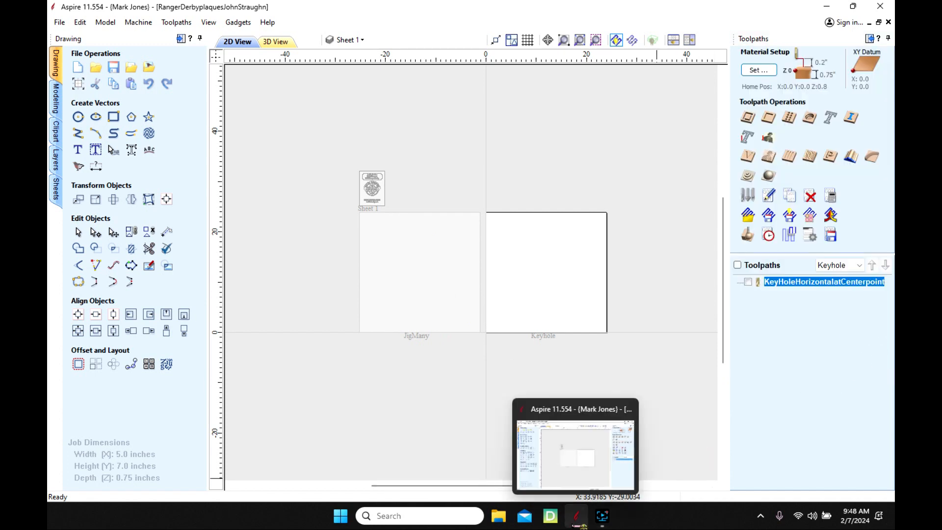
pyautogui.click(602, 522)
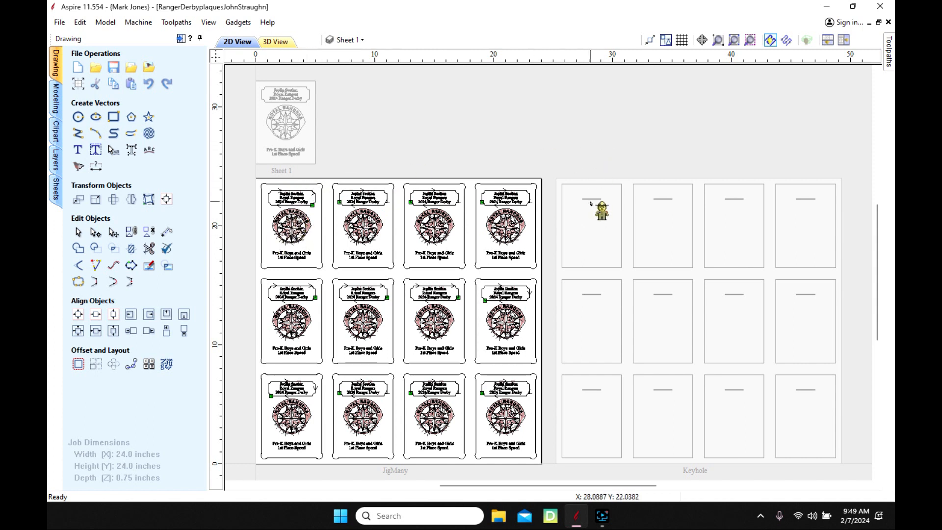
# Inspect the JigMany sheet's twelve plaques together with the toolpaths assigned to that sheet
pyautogui.click(889, 50)
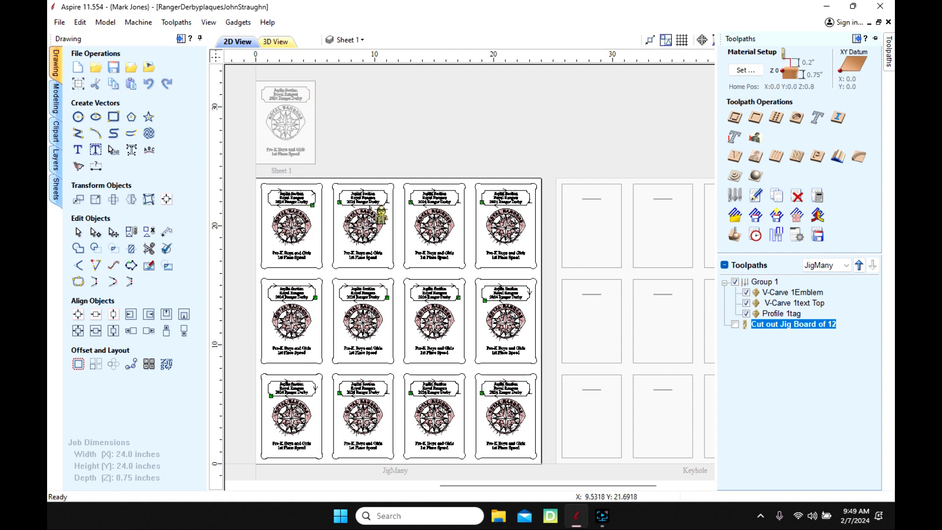
pyautogui.scroll(1, 329, 238)
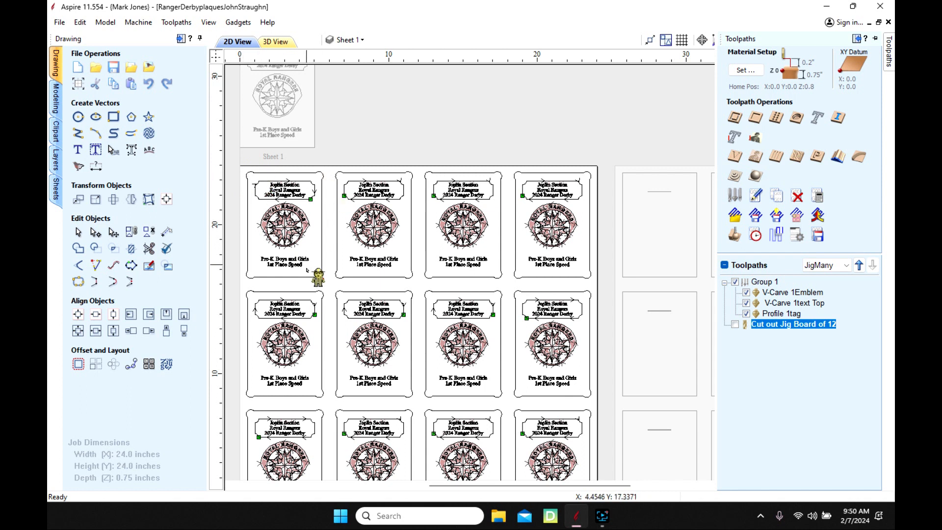
pyautogui.scroll(-2, 521, 260)
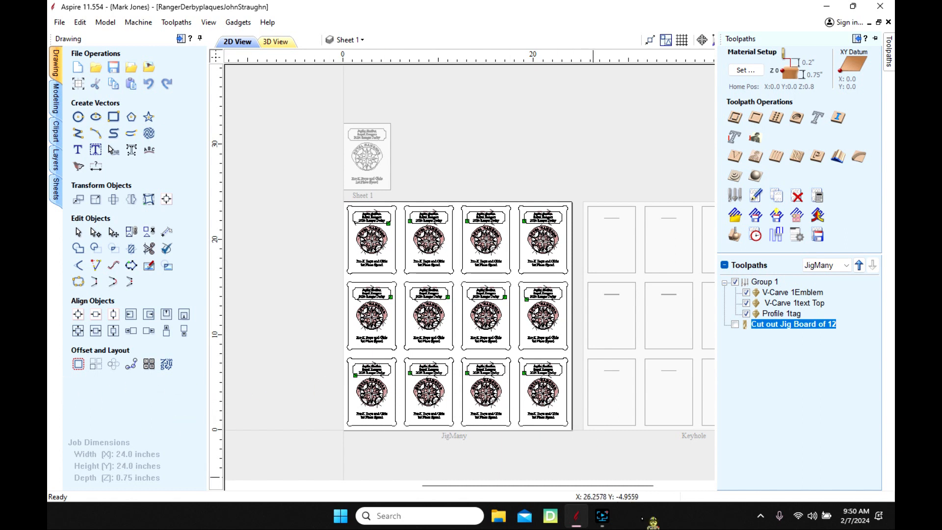
pyautogui.moveTo(607, 488); pyautogui.dragTo(654, 486)
pyautogui.scroll(2, 500, 241)
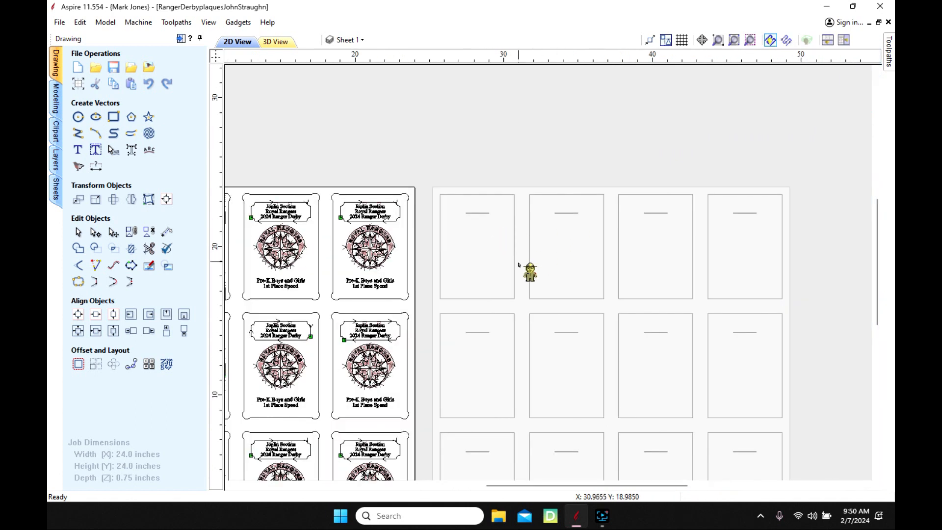
# Activate the Keyhole sheet, select its keyhole slot vectors, and inspect the first slot up close alongside the sheet's toolpaths
pyautogui.doubleClick(521, 261)
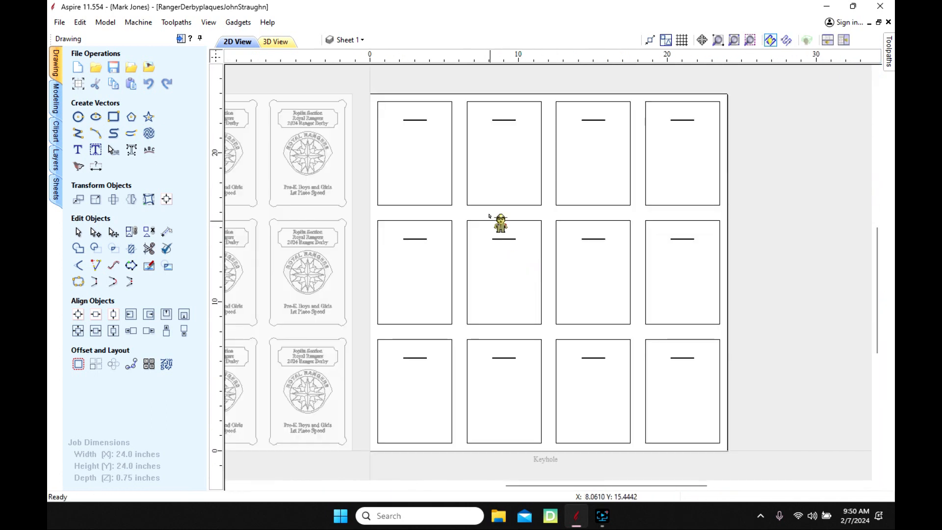
pyautogui.click(414, 120)
pyautogui.moveTo(887, 64)
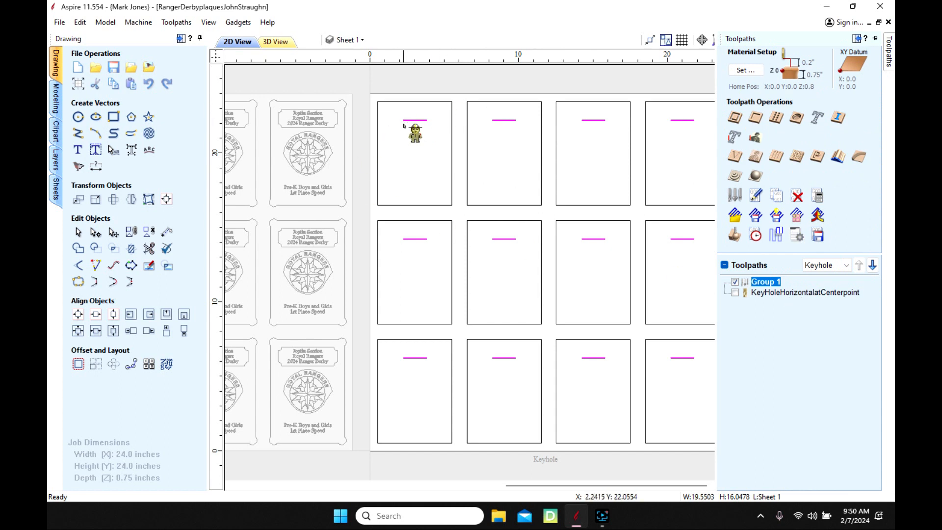
pyautogui.scroll(8, 404, 126)
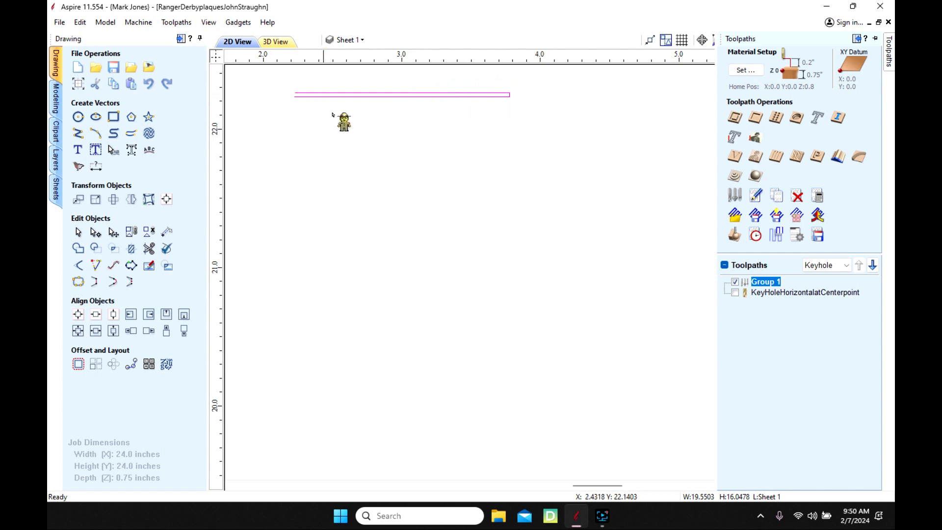
pyautogui.moveTo(800, 293)
pyautogui.scroll(-4, 385, 231)
pyautogui.scroll(-8, 591, 265)
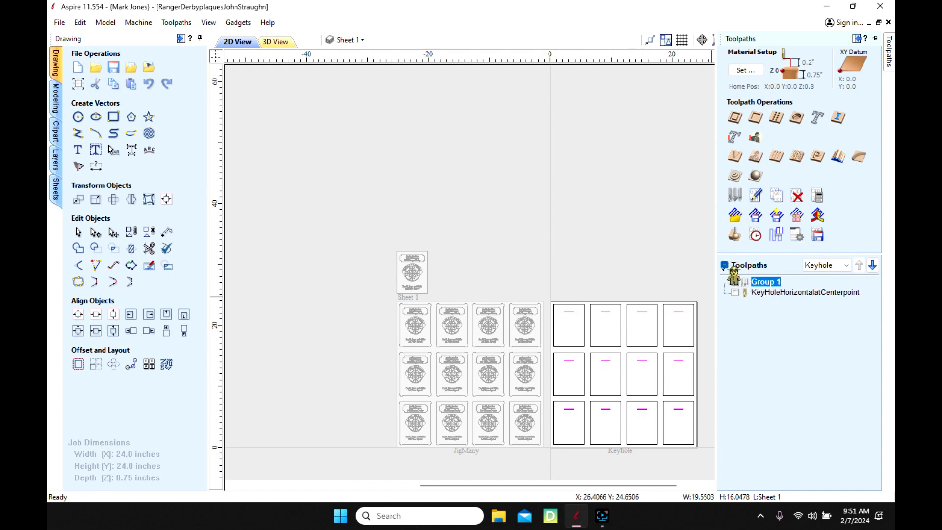
# Activate the JigMany sheet and Sheet 1 in turn and compare the toolpaths listed for each
pyautogui.click(456, 342)
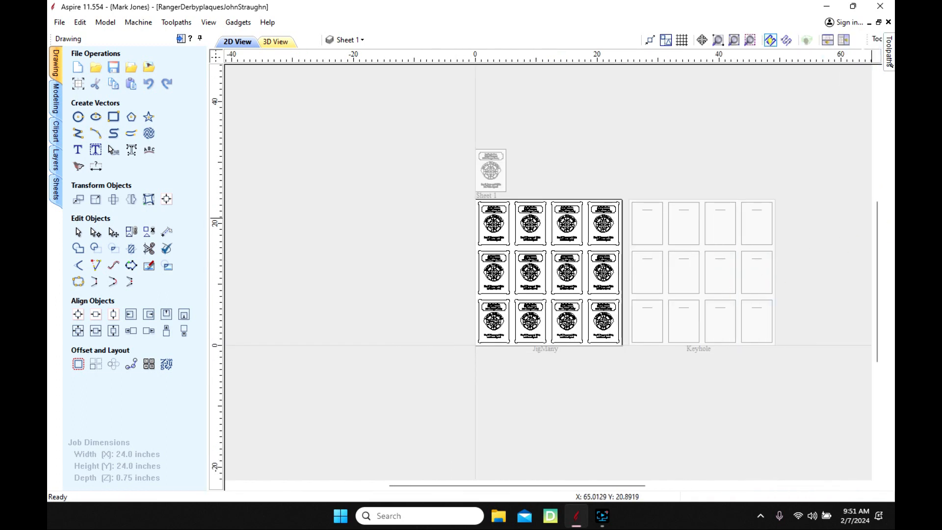
pyautogui.moveTo(890, 65)
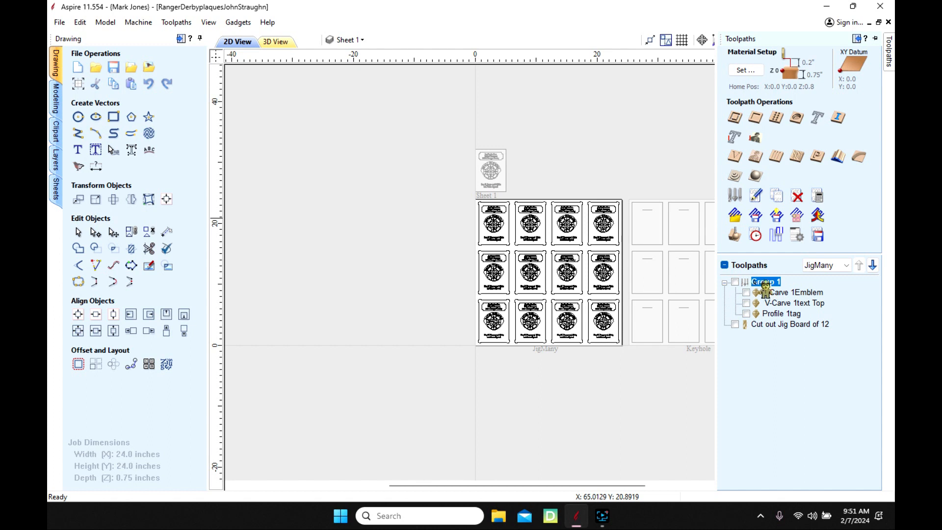
pyautogui.click(492, 169)
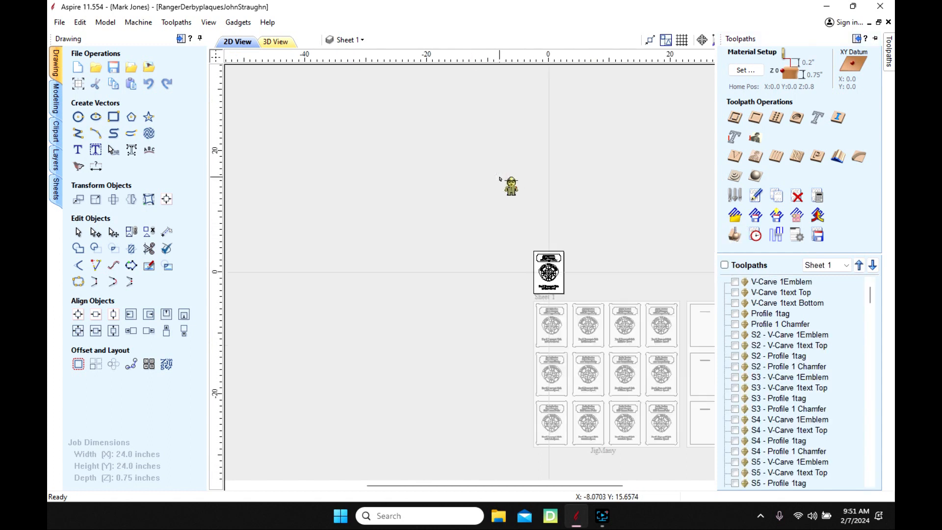
pyautogui.click(889, 52)
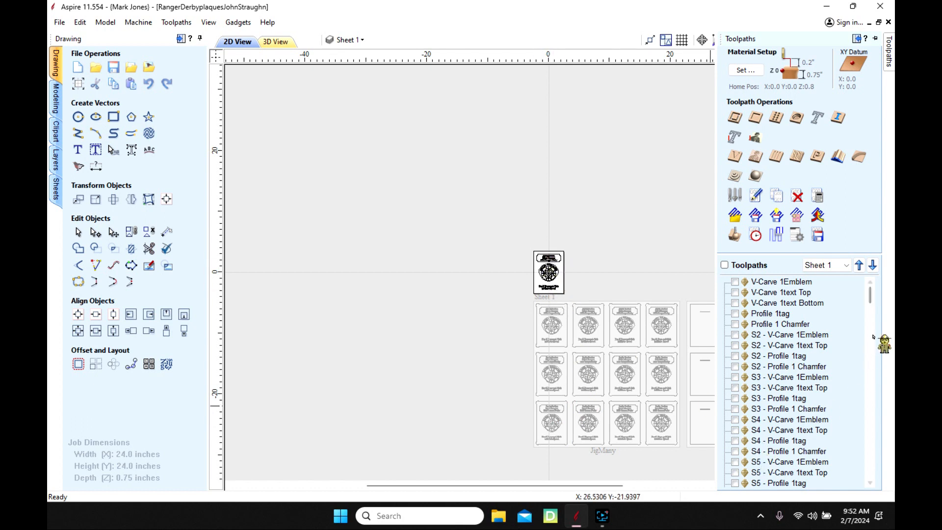
# Examine Sheet 1's toolpath list, from the Group 1 bottom-text V-Carve toolpaths through the separate per-sheet toolpaths
pyautogui.moveTo(870, 297); pyautogui.dragTo(870, 392)
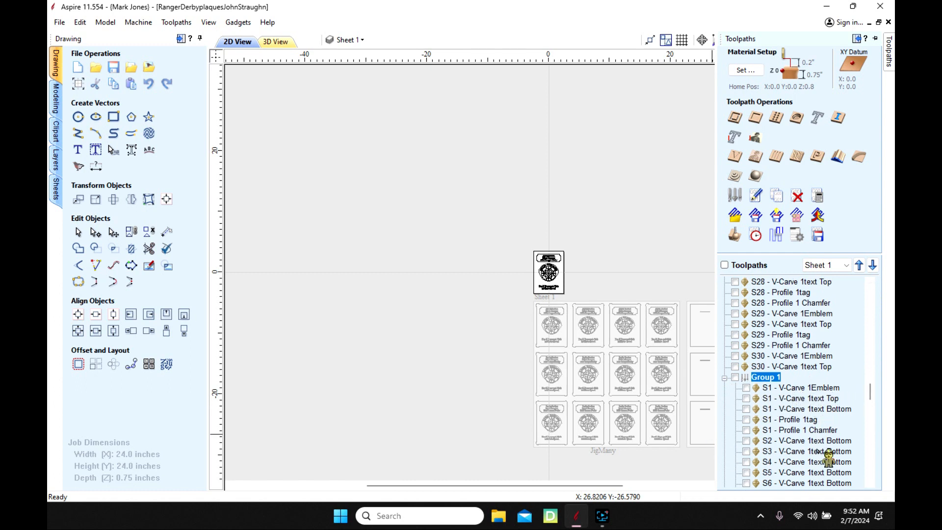
pyautogui.scroll(-6, 872, 456)
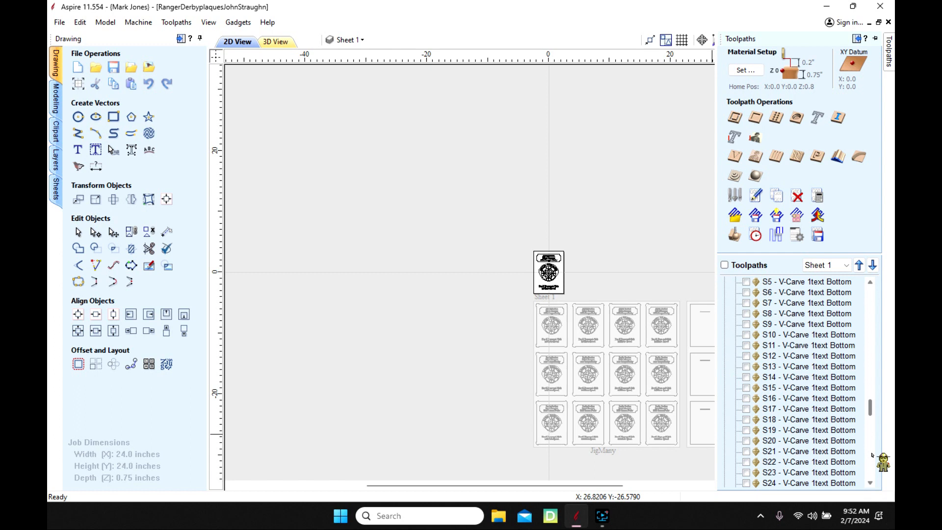
pyautogui.click(871, 283)
pyautogui.click(870, 283)
pyautogui.click(871, 283)
pyautogui.click(871, 283)
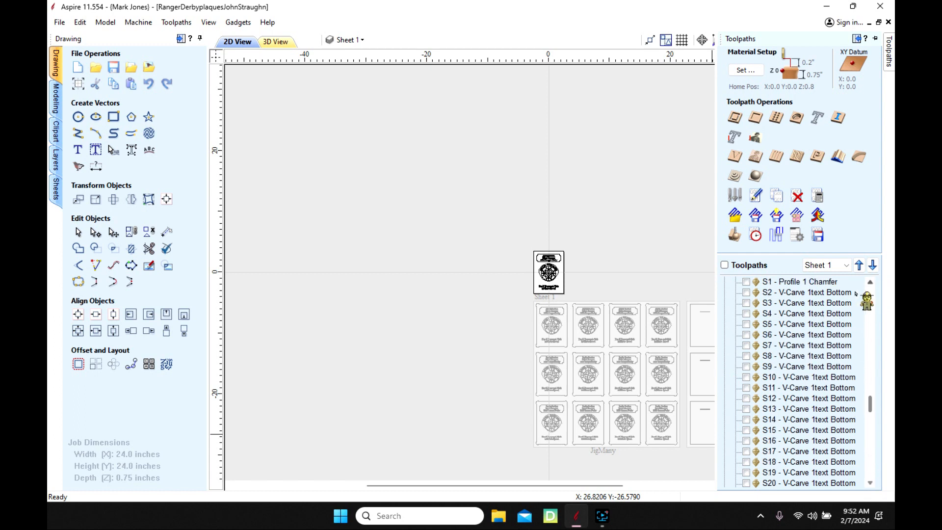
pyautogui.click(871, 283)
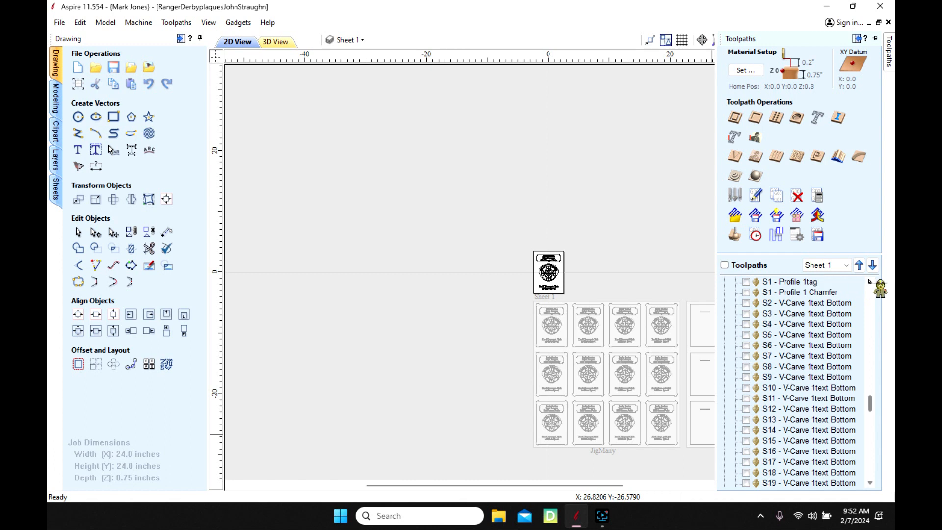
pyautogui.click(871, 283)
pyautogui.click(870, 283)
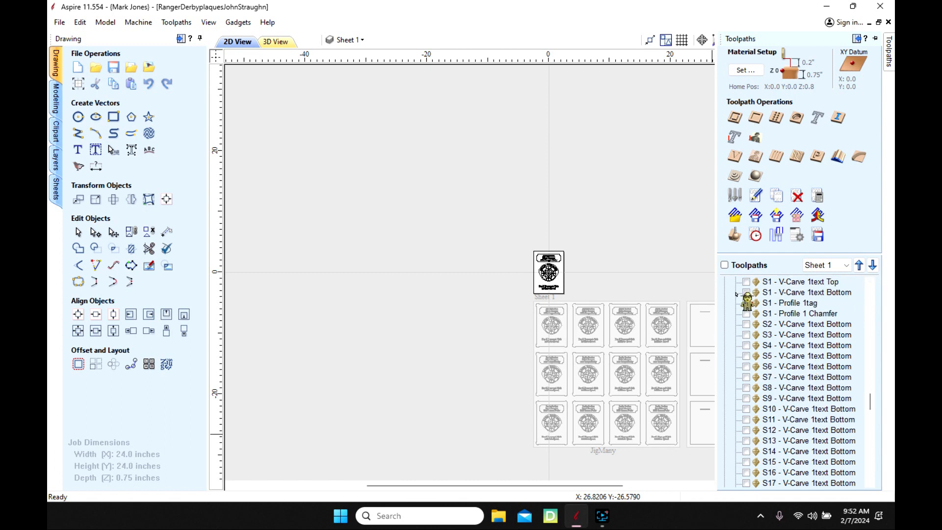
pyautogui.click(872, 466)
pyautogui.click(872, 466)
pyautogui.click(872, 466)
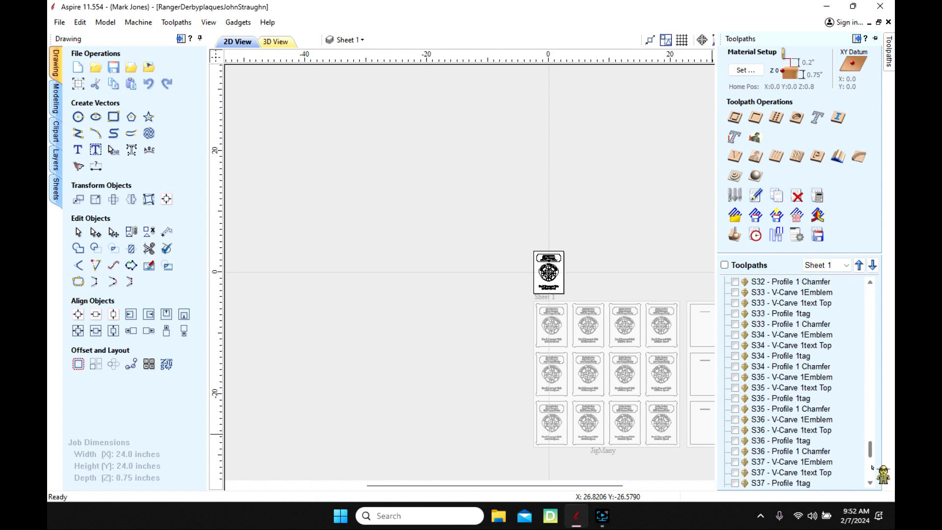
pyautogui.click(866, 471)
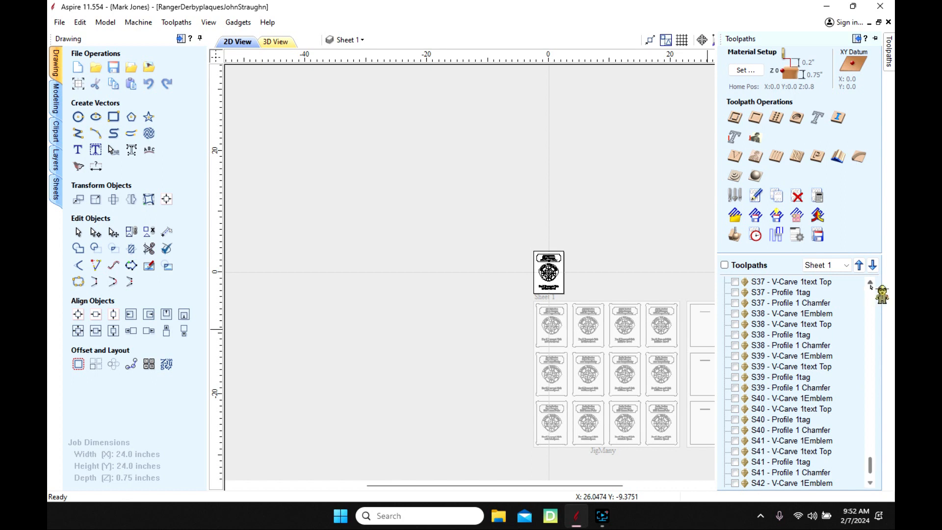
pyautogui.moveTo(748, 371)
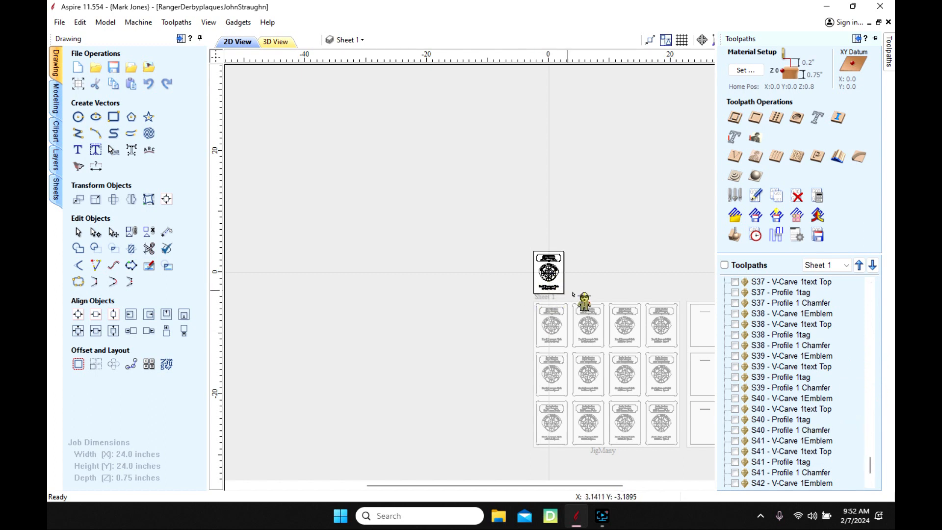
pyautogui.moveTo(740, 287)
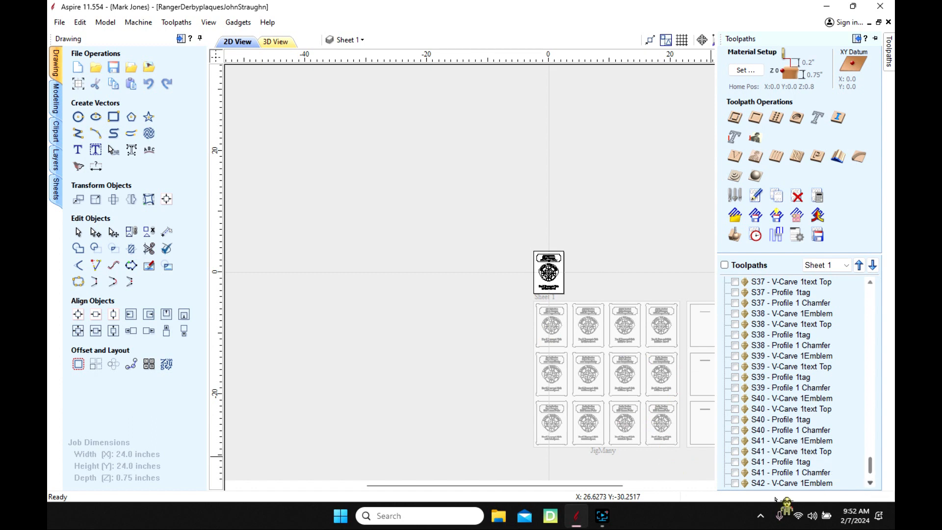
pyautogui.moveTo(608, 521)
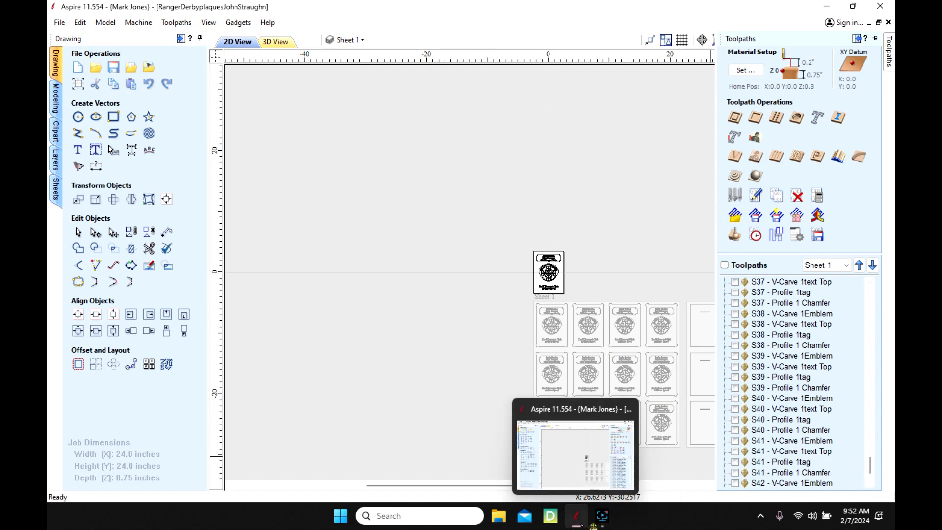
pyautogui.click(608, 521)
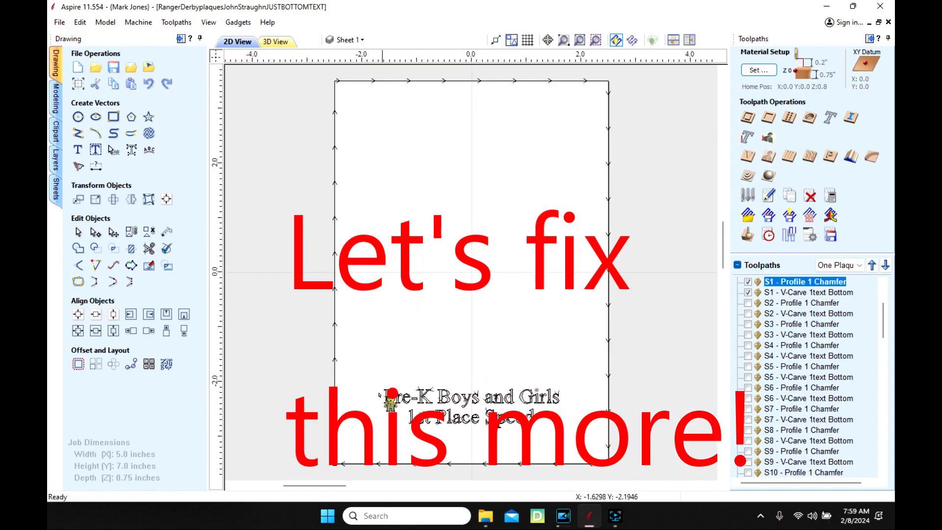
# Make Layer 1 active and visible, hide the Sheet 1 layer, and turn off the display of all toolpaths
pyautogui.click(353, 40)
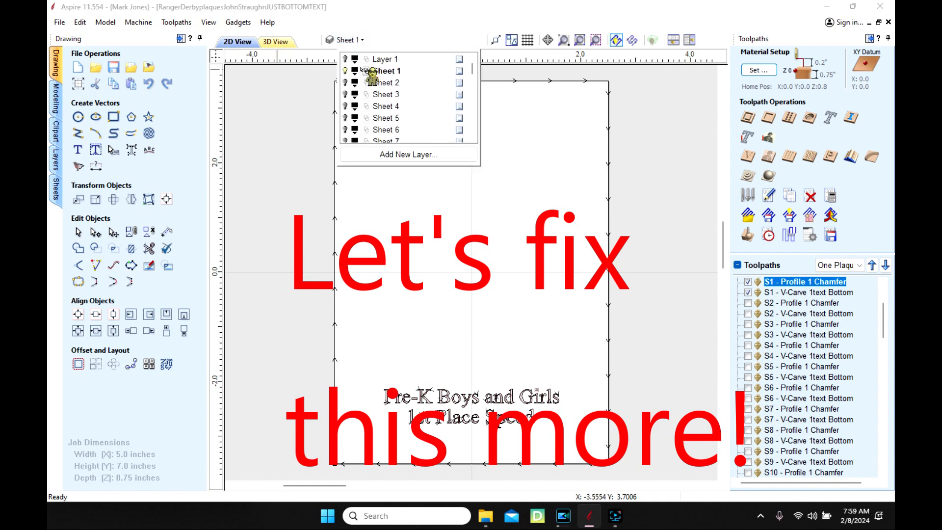
pyautogui.click(385, 59)
pyautogui.click(345, 59)
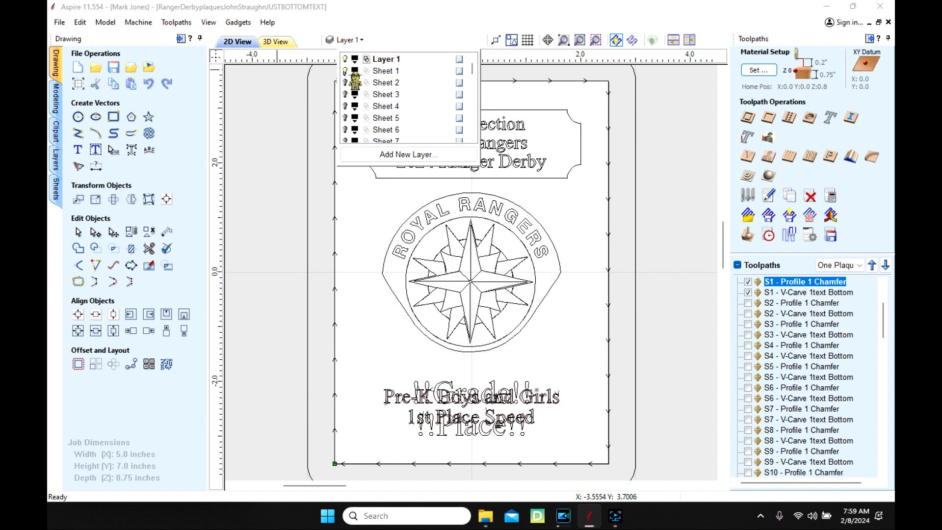
pyautogui.click(345, 71)
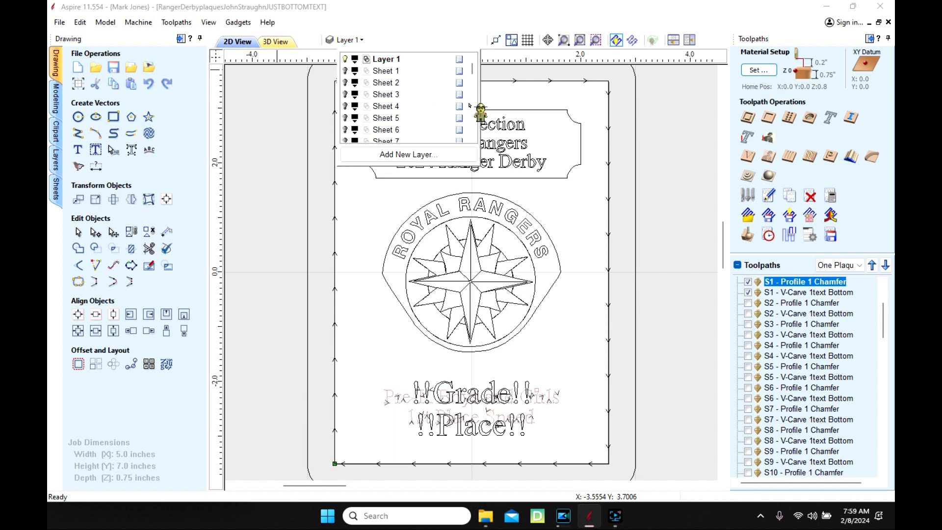
pyautogui.click(286, 348)
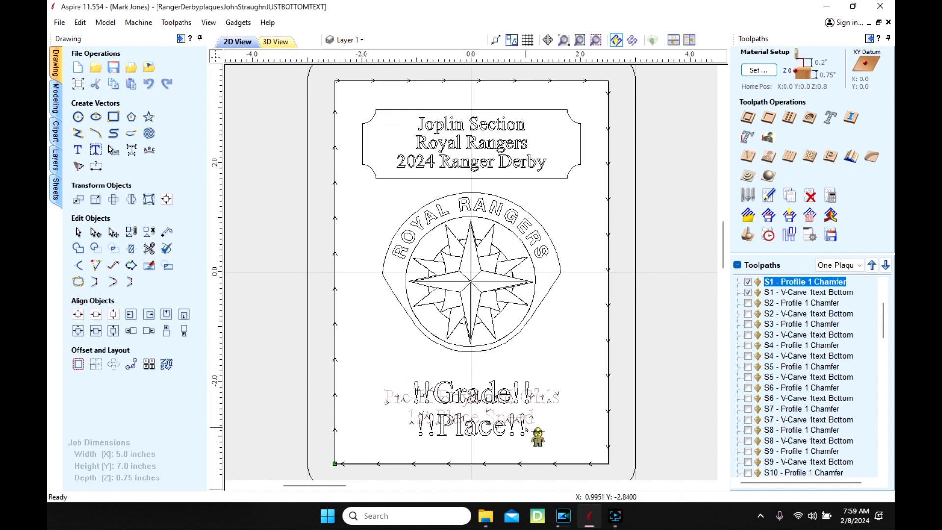
pyautogui.click(748, 292)
pyautogui.scroll(3, 885, 315)
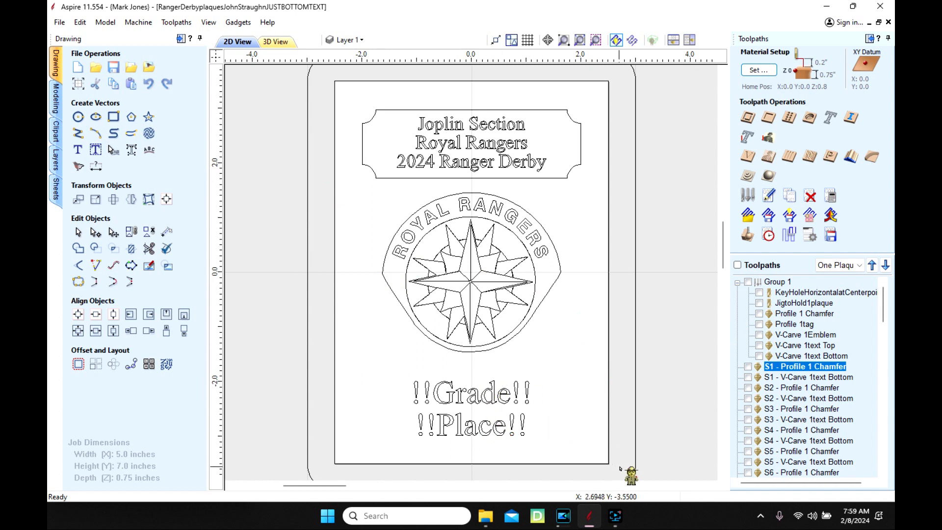
# Select the Grade and Place text with the plaque border, and review their Plate Production field assignments without calculating
pyautogui.moveTo(626, 468); pyautogui.dragTo(319, 363)
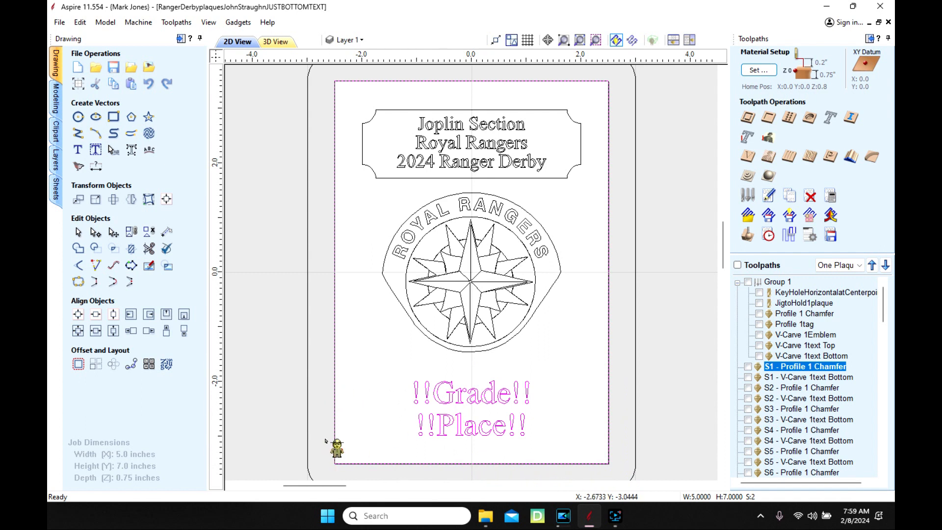
pyautogui.click(158, 371)
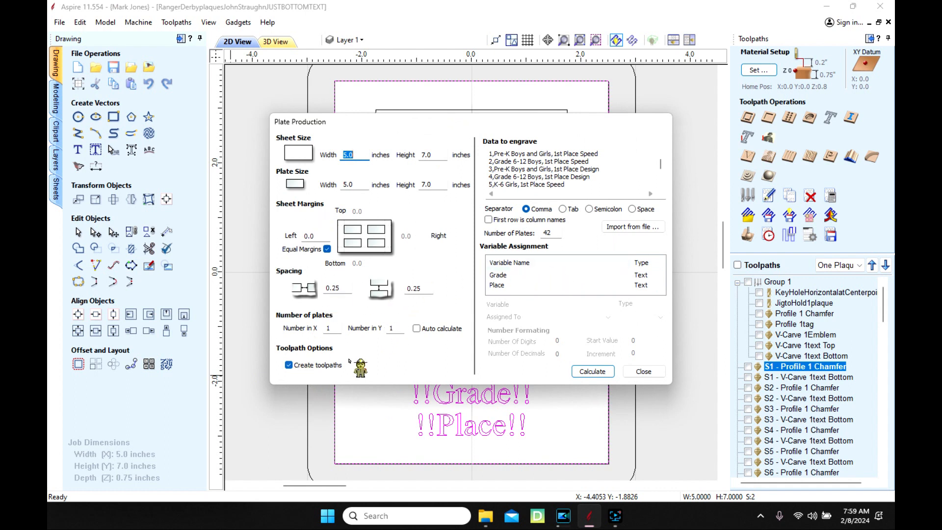
pyautogui.click(511, 276)
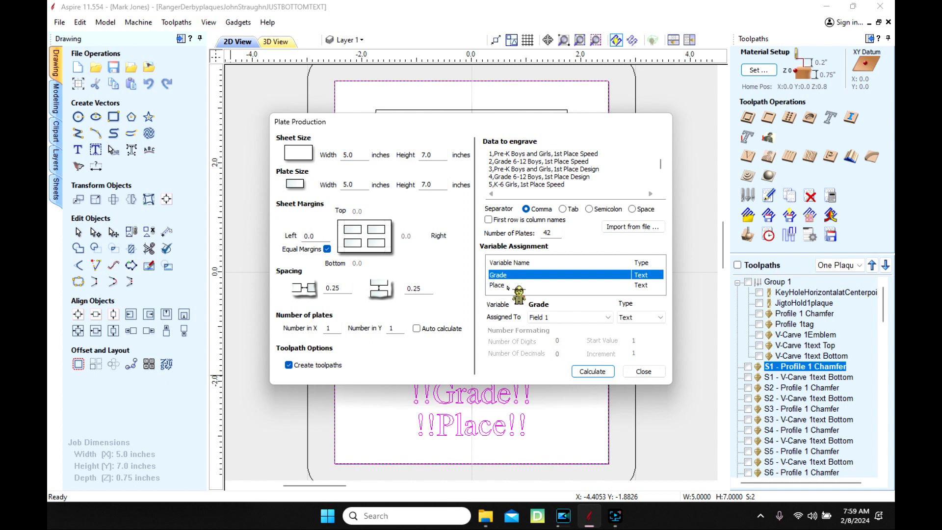
pyautogui.click(513, 285)
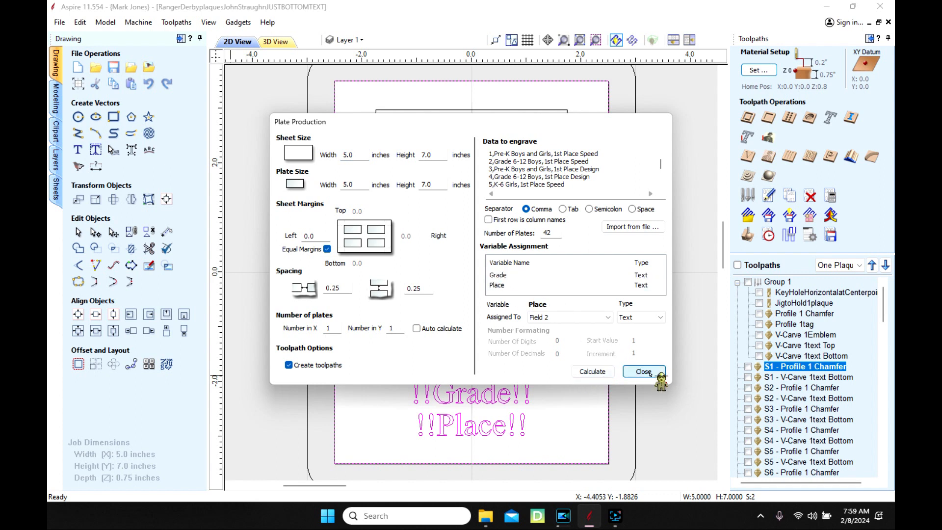
pyautogui.click(644, 371)
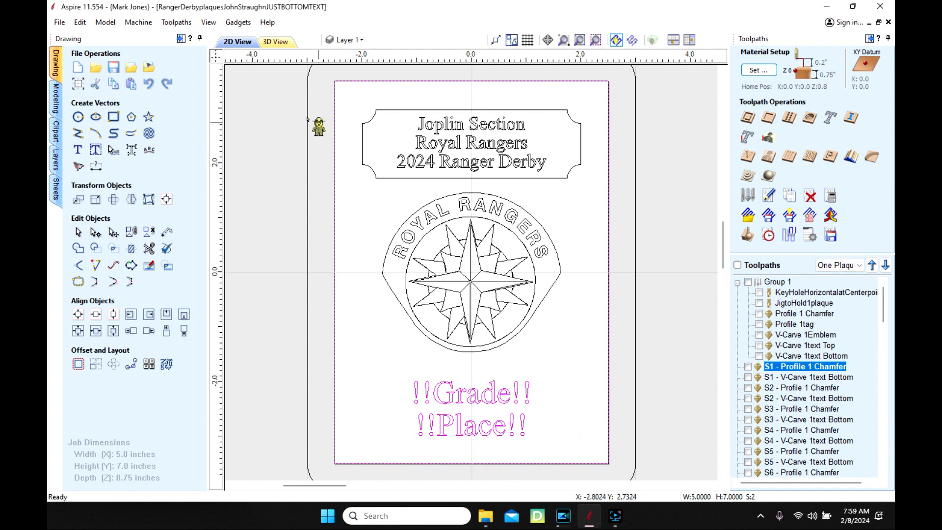
# Save a copy of the bottom-text project into a new folder named Plaques on the VCARVE (G:) drive
pyautogui.click(63, 23)
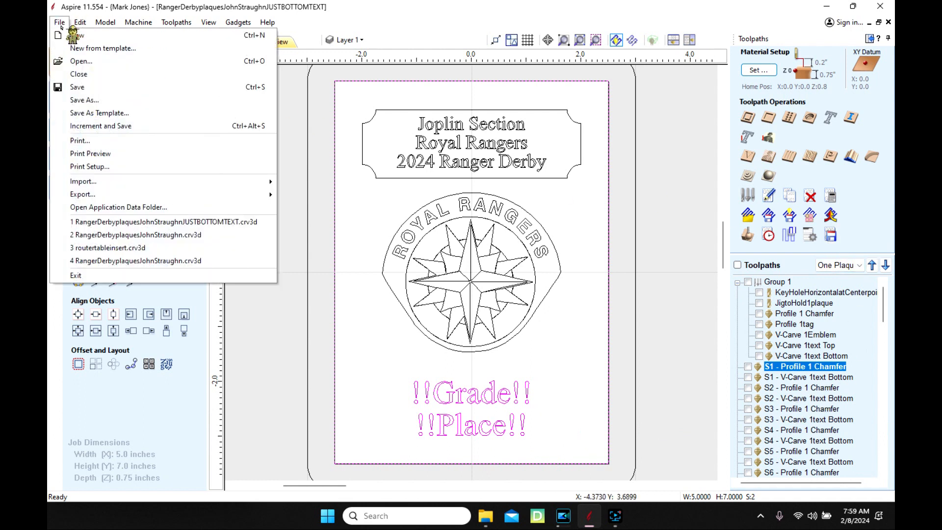
pyautogui.click(81, 99)
pyautogui.hotkey('ctrl', 'shift', 's')
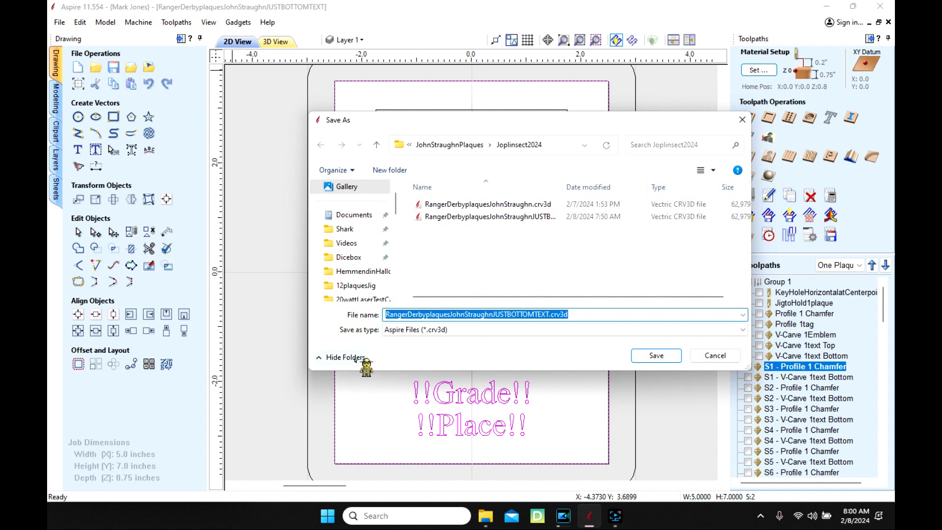
pyautogui.click(393, 170)
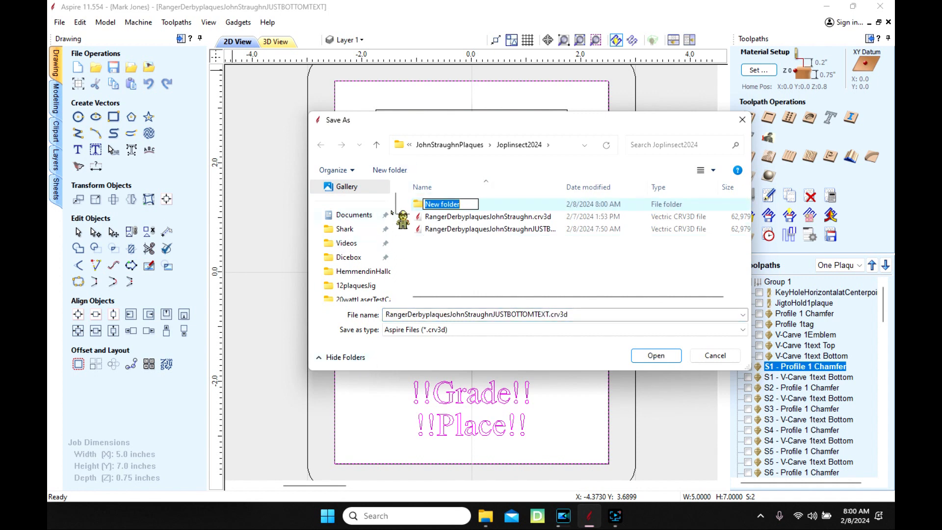
pyautogui.moveTo(396, 207); pyautogui.dragTo(395, 244)
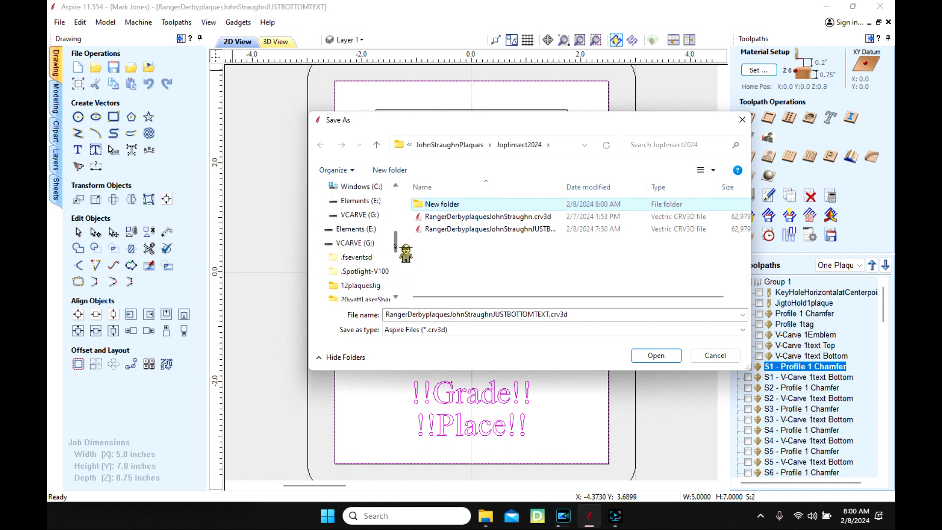
pyautogui.click(351, 243)
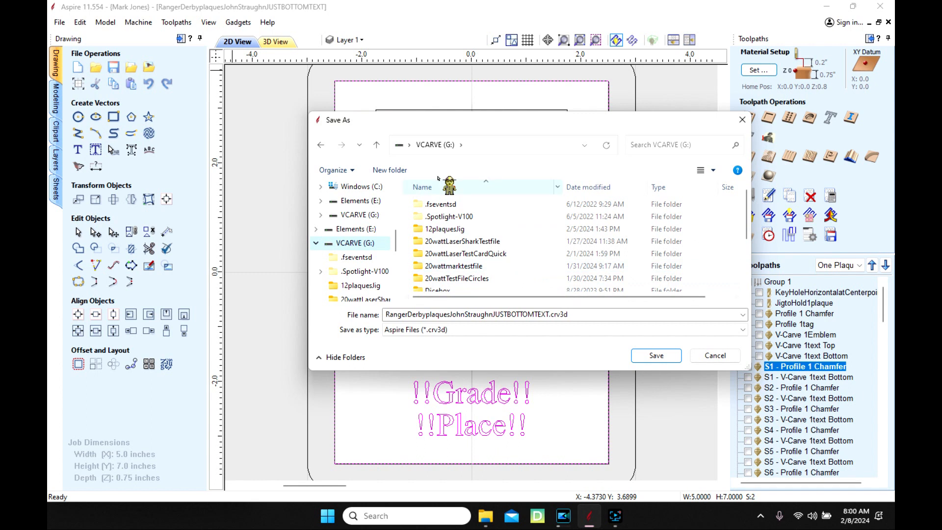
pyautogui.click(388, 170)
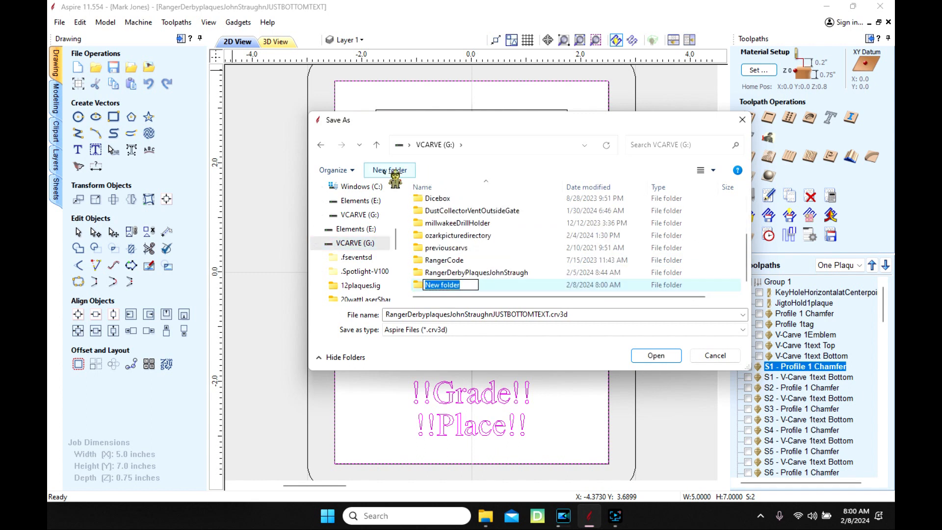
pyautogui.write('Pl')
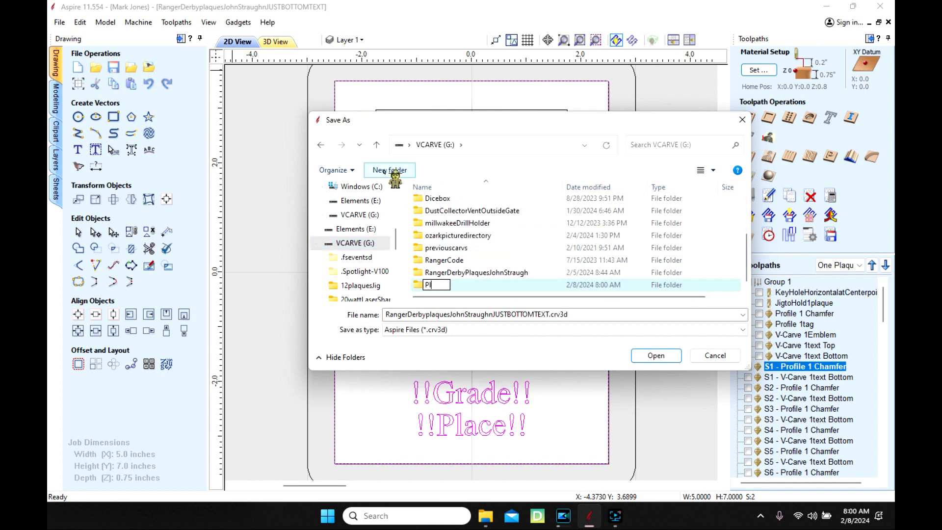
pyautogui.press('Return')
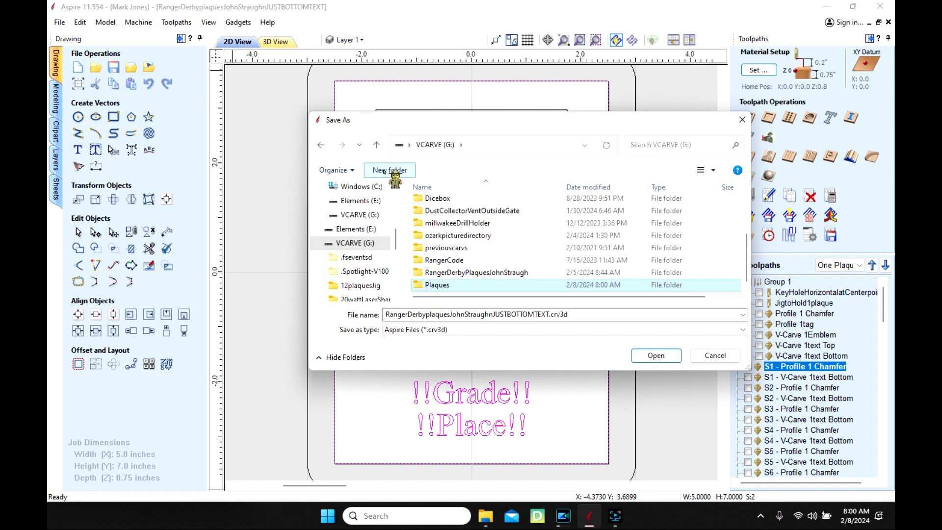
pyautogui.doubleClick(443, 285)
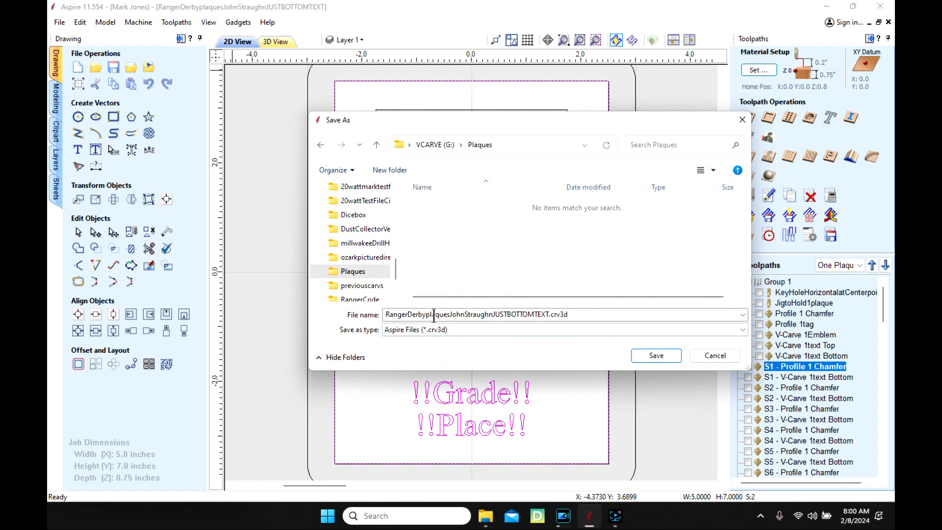
pyautogui.click(663, 359)
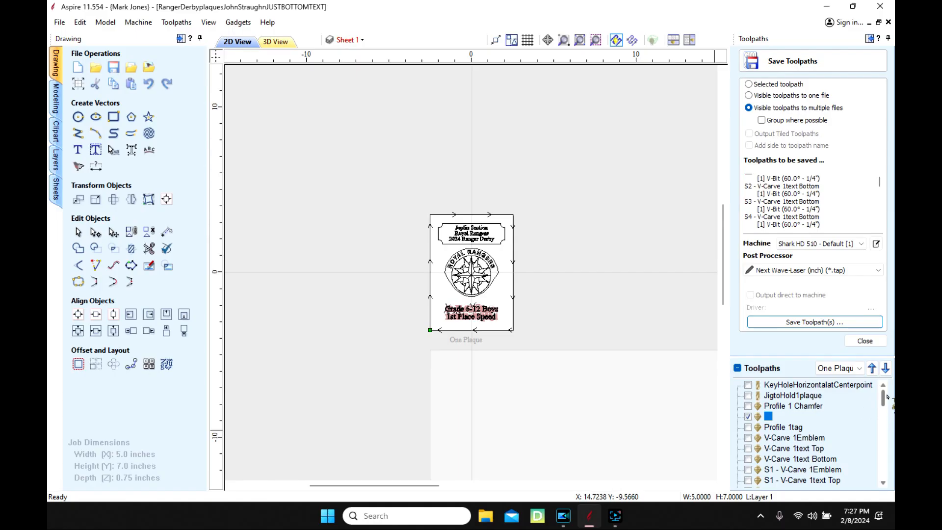
# Save the visible toolpaths as separate Next Wave-Laser (inch) .tap files in the testy folder under Plaques on VCARVE (G:)
pyautogui.scroll(-10, 888, 437)
pyautogui.moveTo(883, 435); pyautogui.dragTo(840, 397)
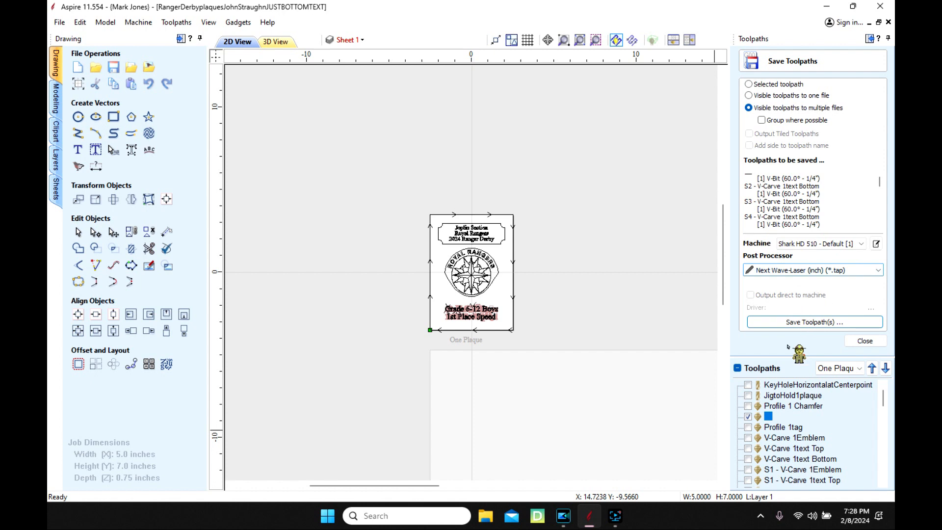
pyautogui.click(813, 322)
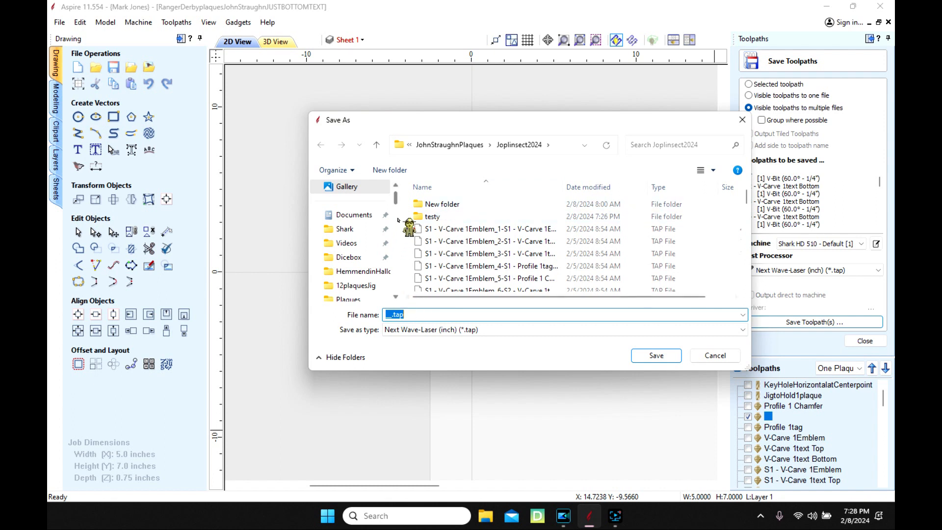
pyautogui.moveTo(396, 196); pyautogui.dragTo(406, 290)
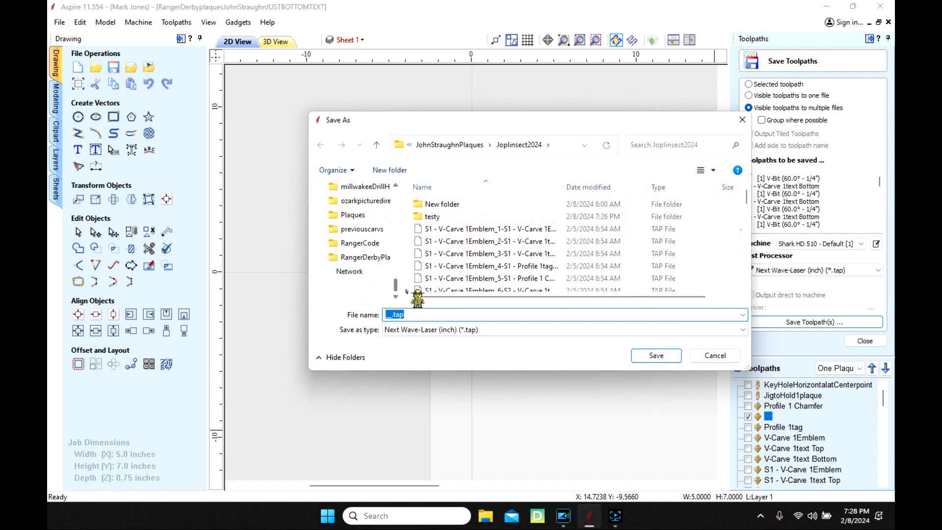
pyautogui.click(357, 219)
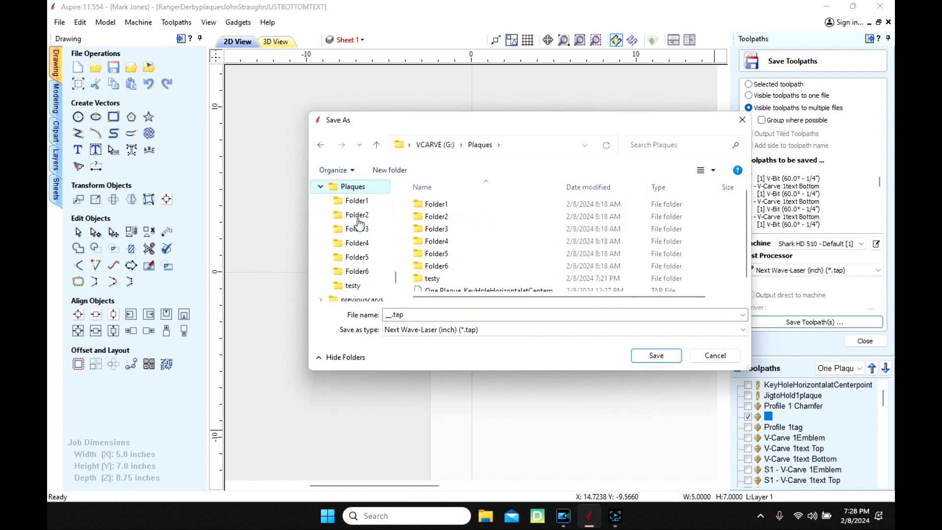
pyautogui.doubleClick(449, 282)
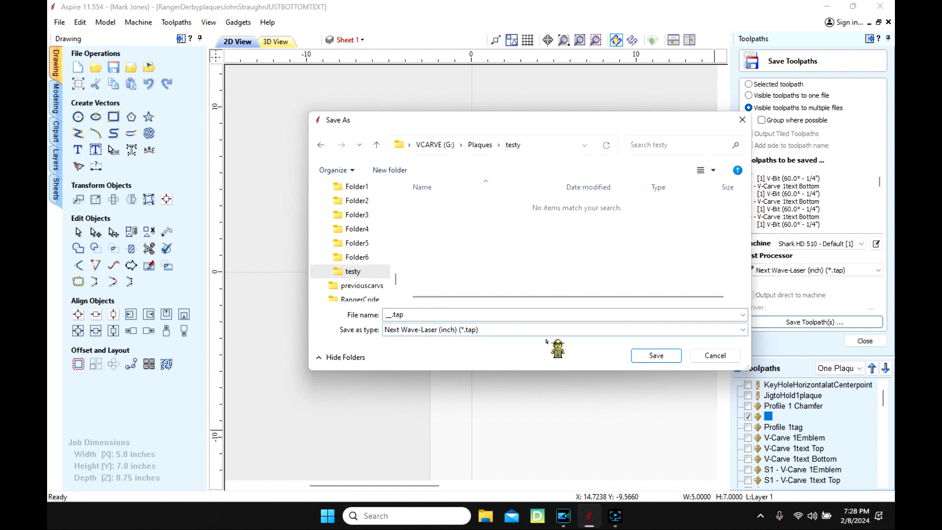
pyautogui.click(657, 360)
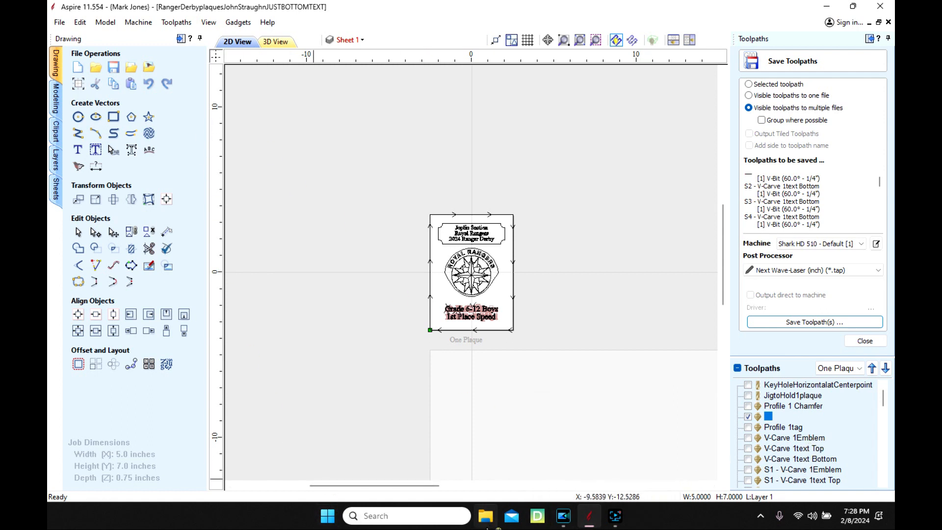
# Switch to File Explorer and inspect the saved toolpath files in G:\Plaques\testy
pyautogui.click(485, 520)
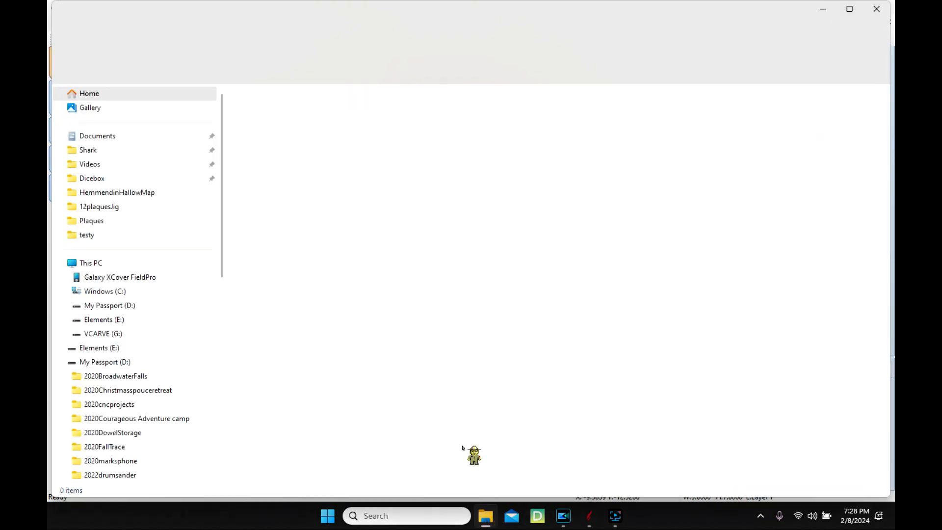
pyautogui.click(115, 334)
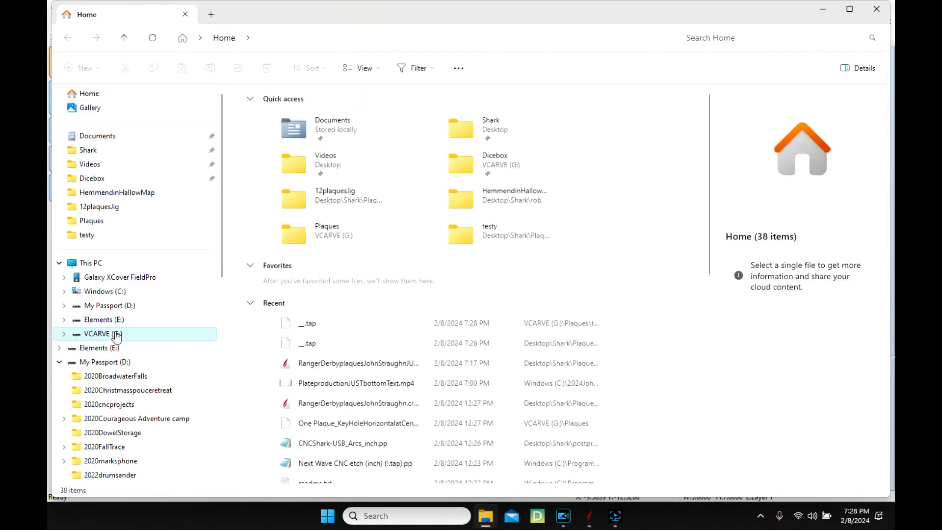
pyautogui.doubleClick(277, 245)
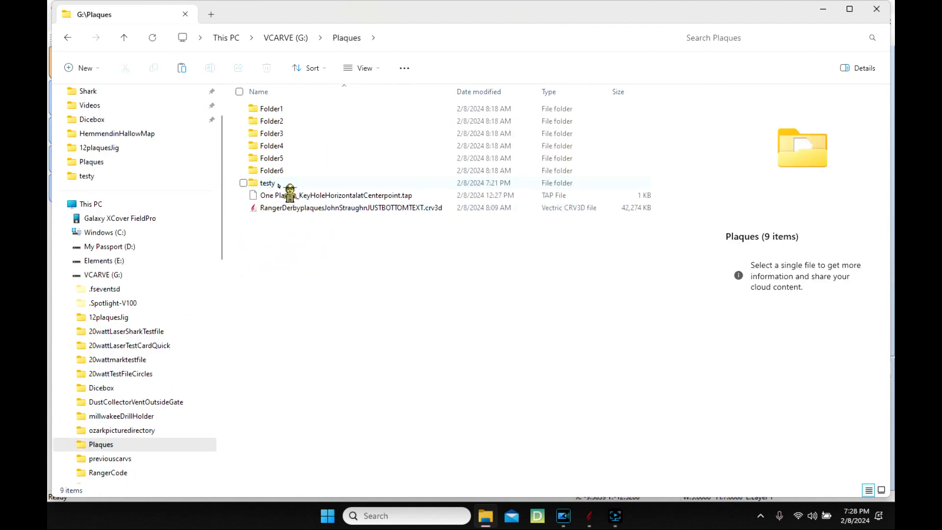
pyautogui.doubleClick(278, 184)
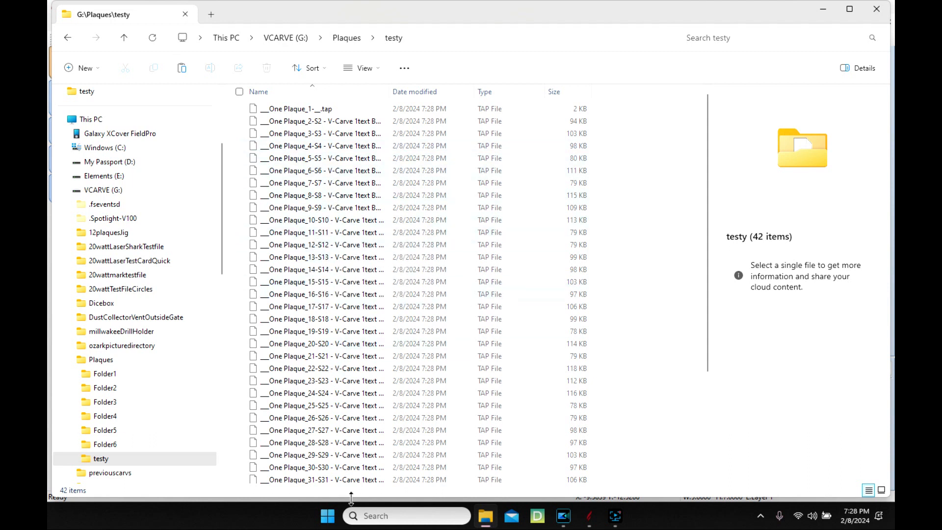
# Inspect how the bottom-text toolpath files are divided among Folder1, Folder2, Folder3 and Folder4 in Plaques
pyautogui.click(124, 38)
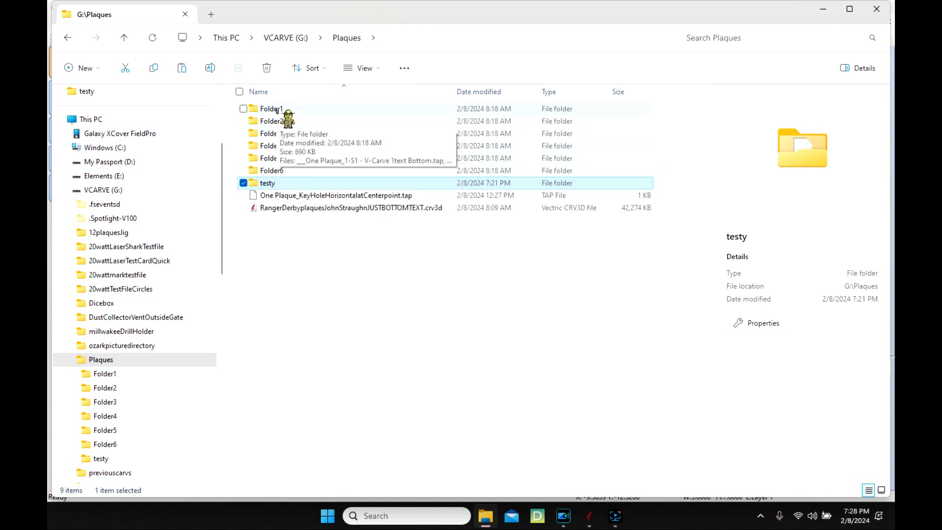
pyautogui.doubleClick(277, 109)
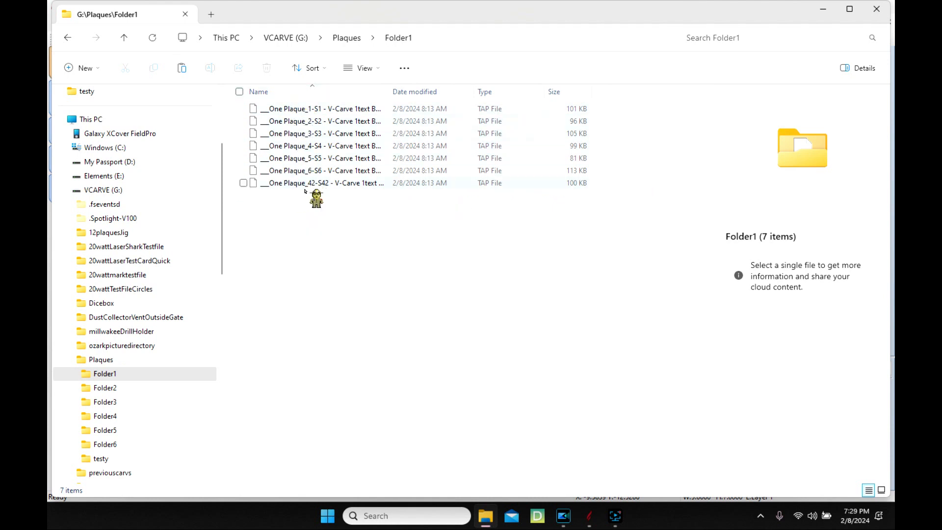
pyautogui.click(124, 38)
pyautogui.doubleClick(287, 122)
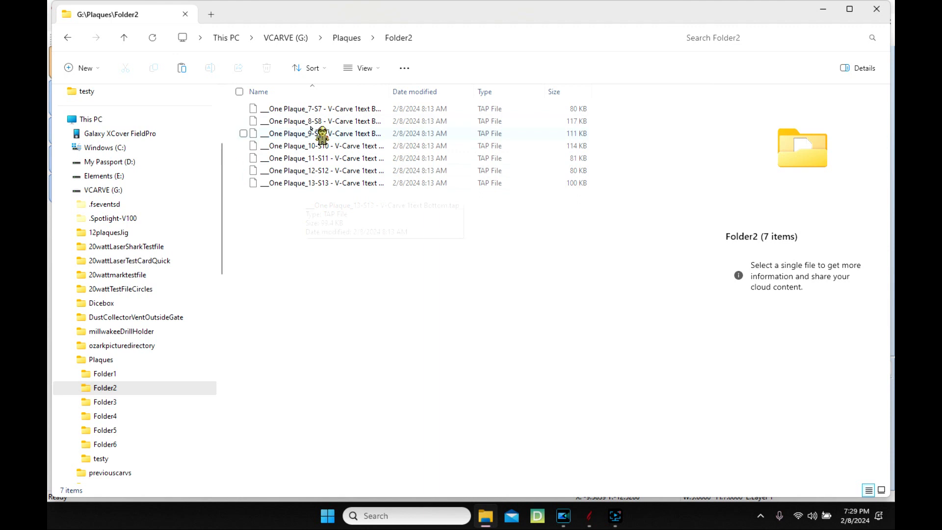
pyautogui.click(124, 38)
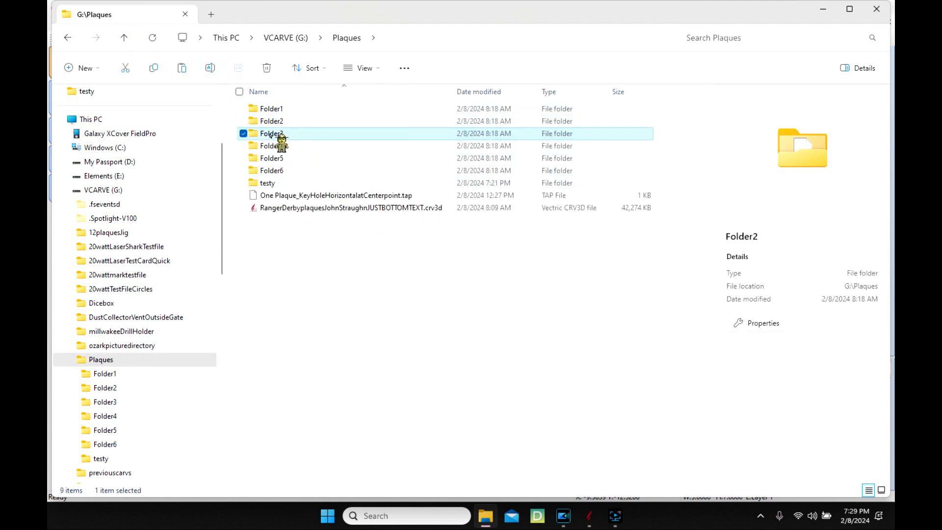
pyautogui.doubleClick(271, 134)
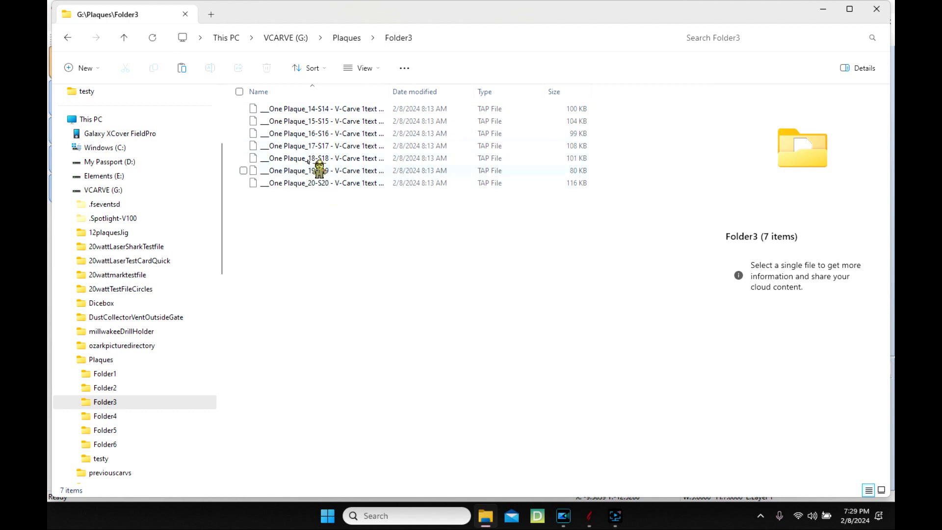
pyautogui.click(123, 38)
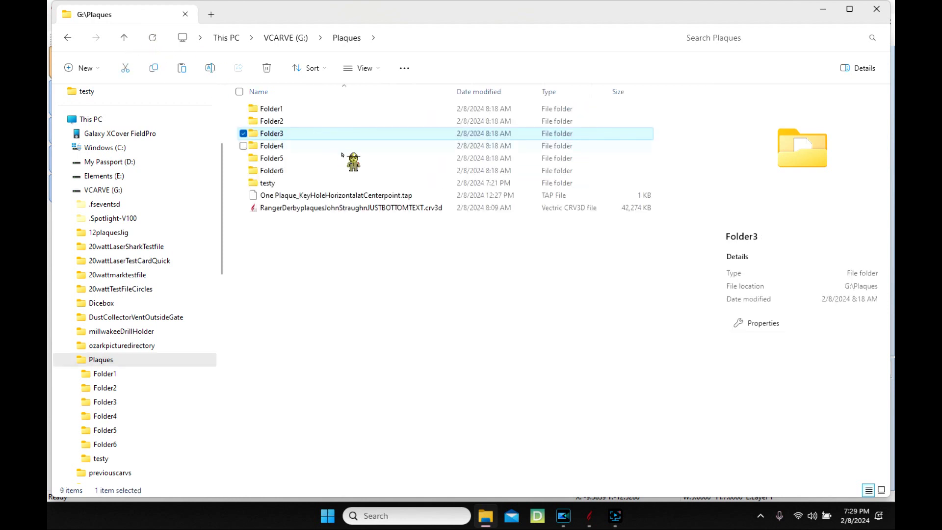
pyautogui.click(283, 147)
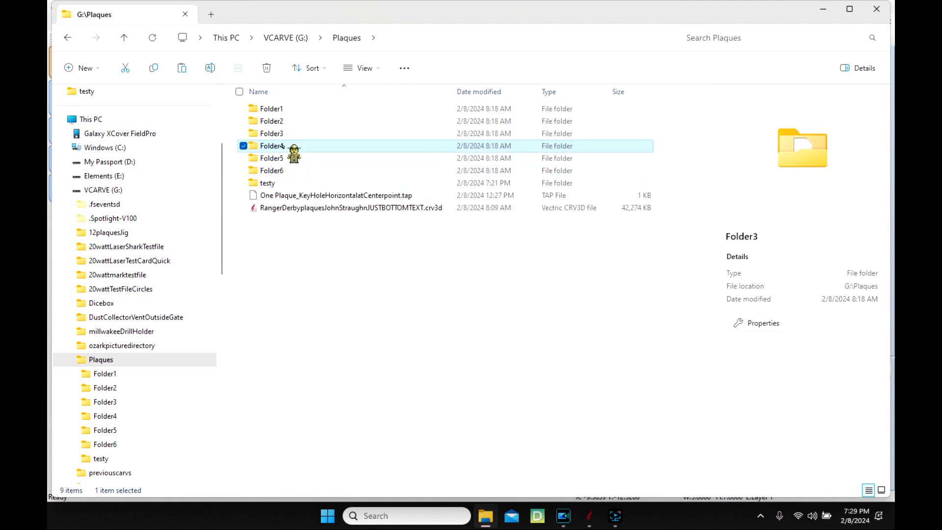
pyautogui.click(283, 147)
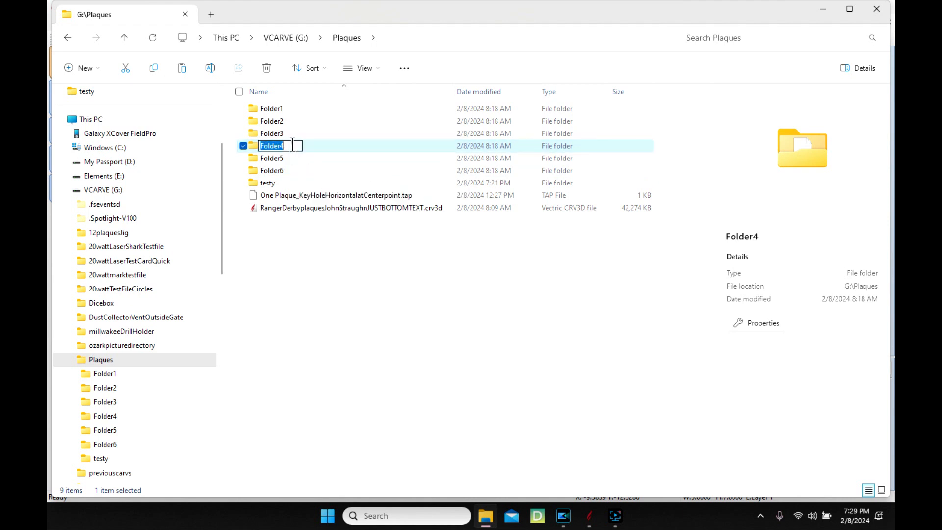
pyautogui.doubleClick(328, 147)
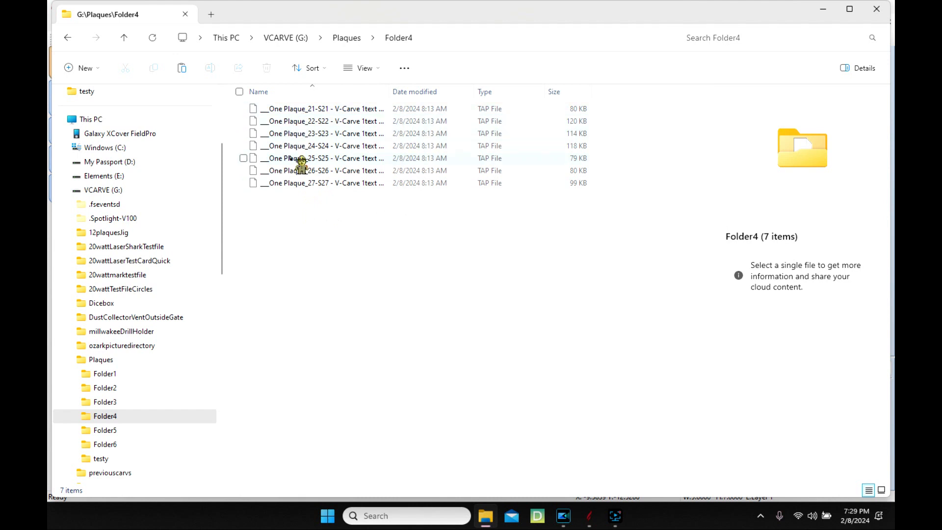
pyautogui.click(124, 38)
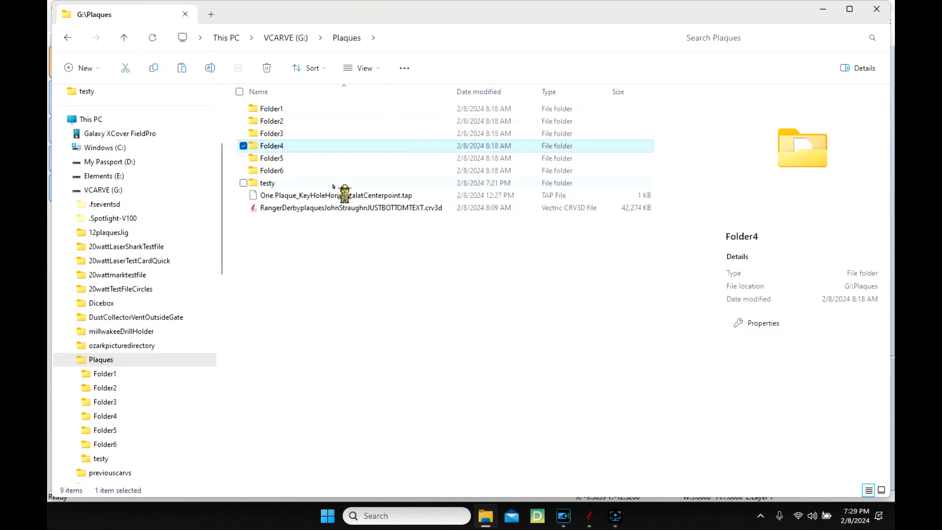
# Permanently delete the testy folder from the Plaques folder on the VCARVE (G:) drive
pyautogui.click(269, 185)
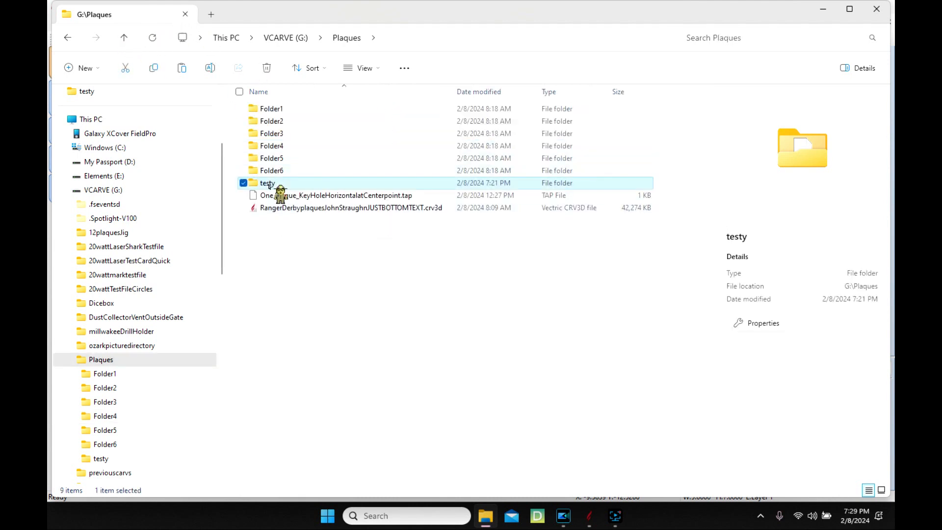
pyautogui.rightClick(269, 186)
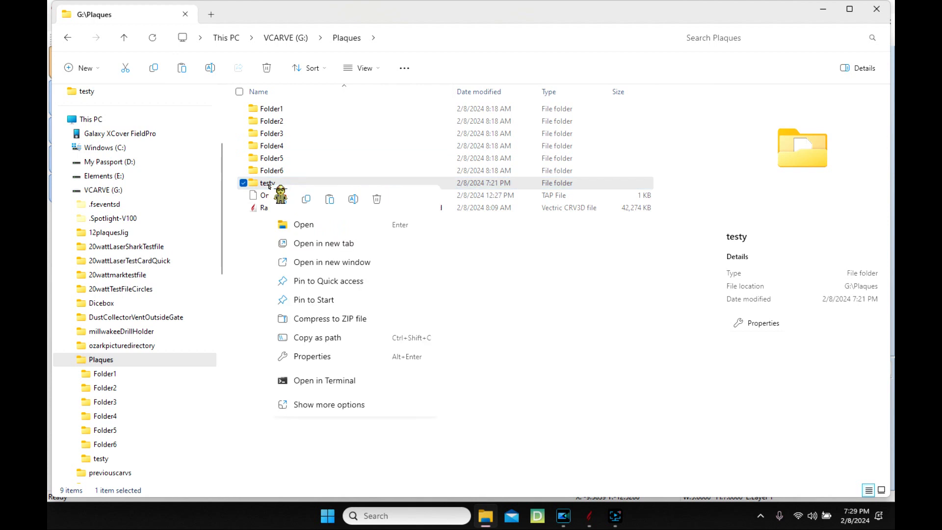
pyautogui.click(377, 199)
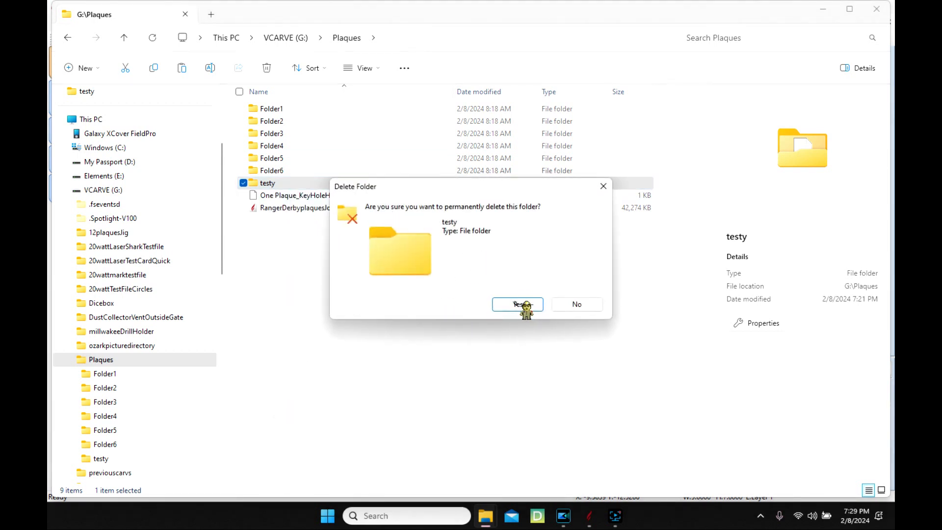
pyautogui.click(518, 301)
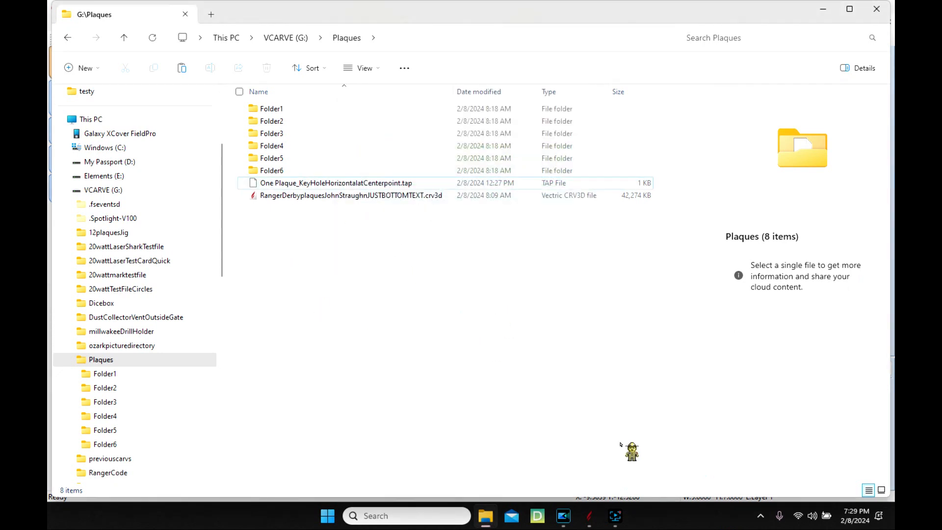
# Switch back to Aspire and close the Save Toolpaths form
pyautogui.click(589, 516)
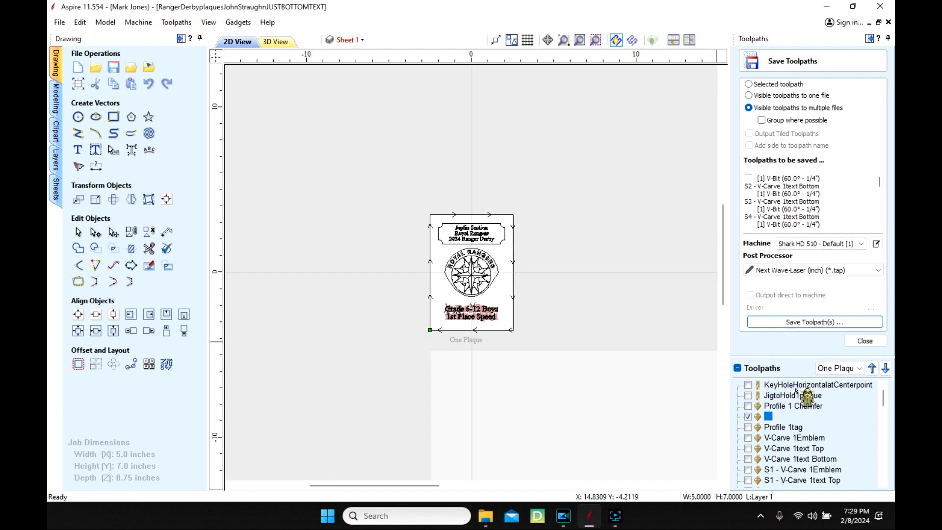
pyautogui.click(862, 341)
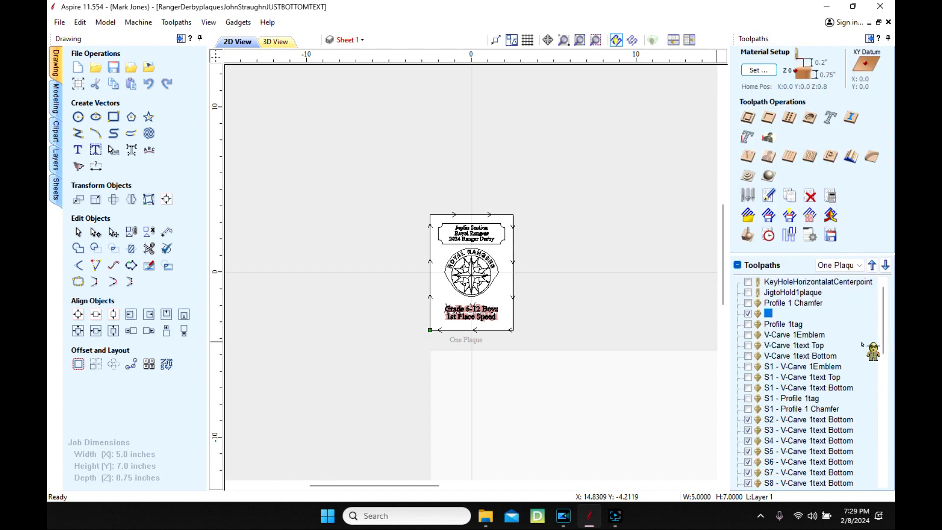
pyautogui.click(615, 516)
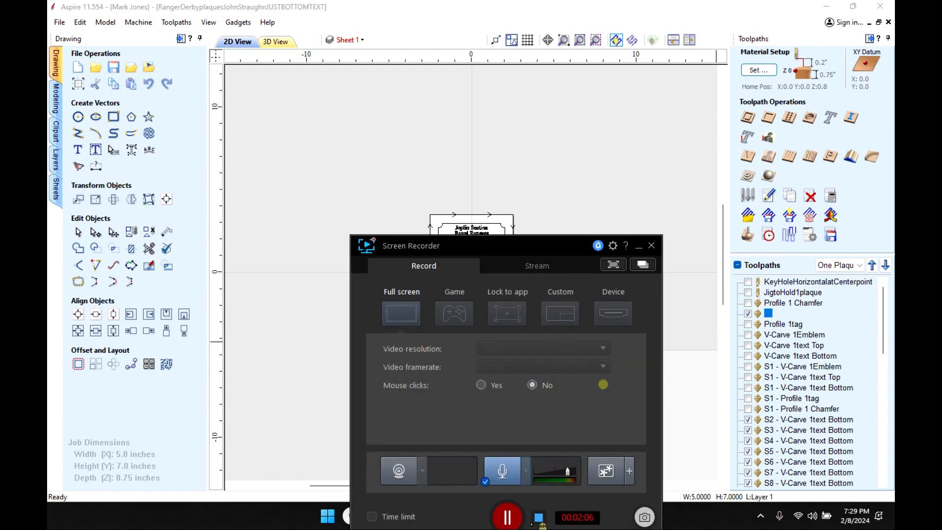